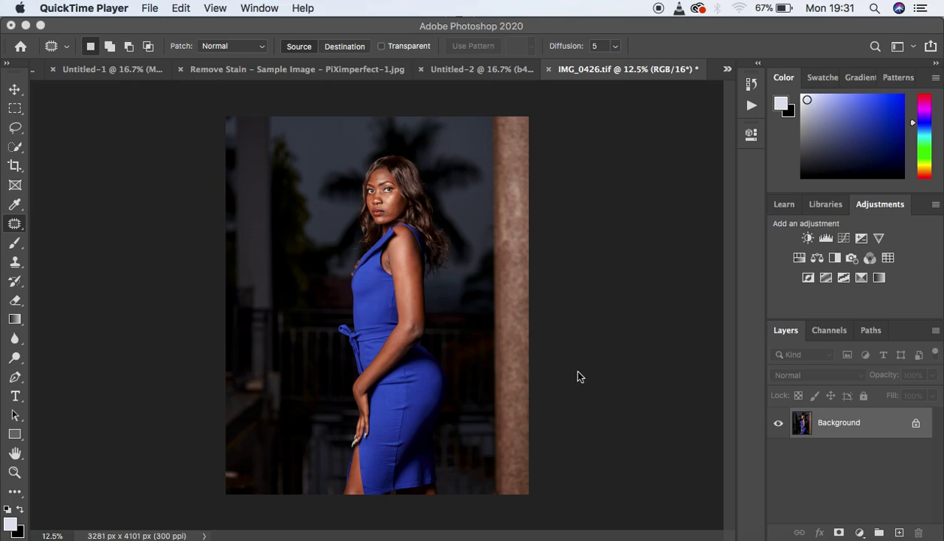
Duplicate the Background layer twice
click(605, 375)
key(super+j)
key(super+j)
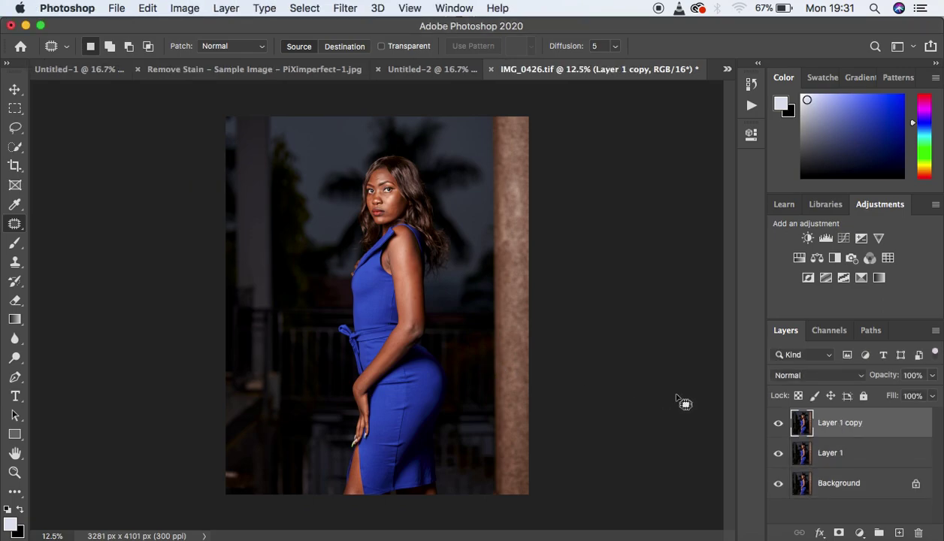
Rename the lower duplicate layer "low freq" and the upper duplicate "high freq"
double_click(830, 452)
text(low freq)
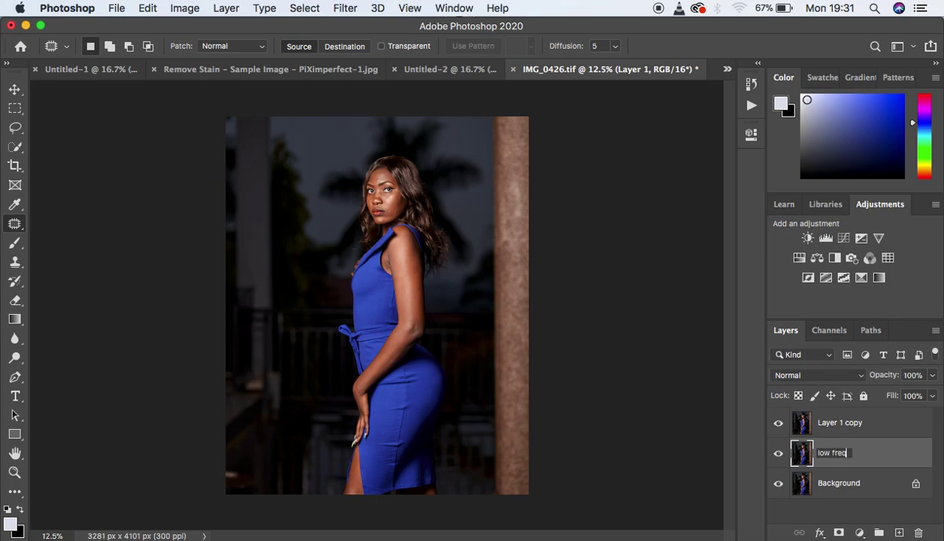
key(Return)
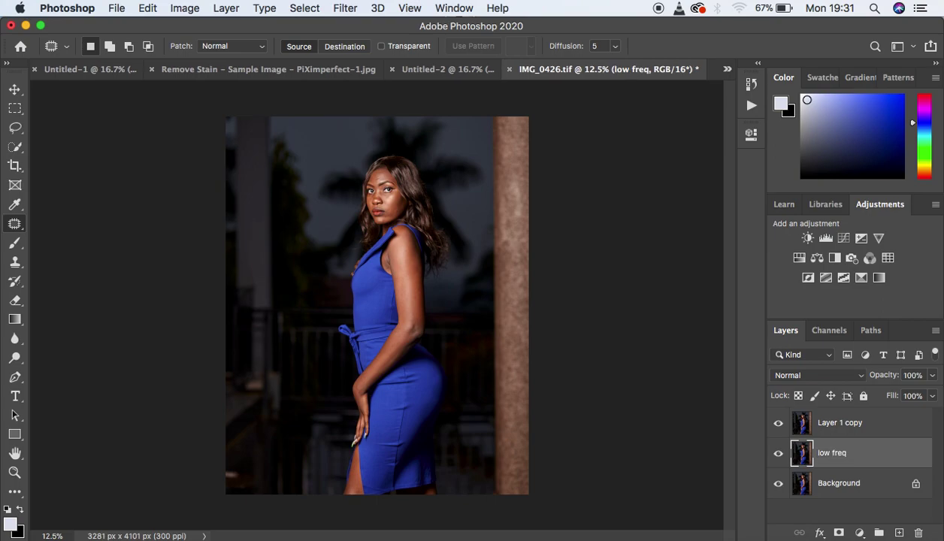
double_click(840, 422)
text(h)
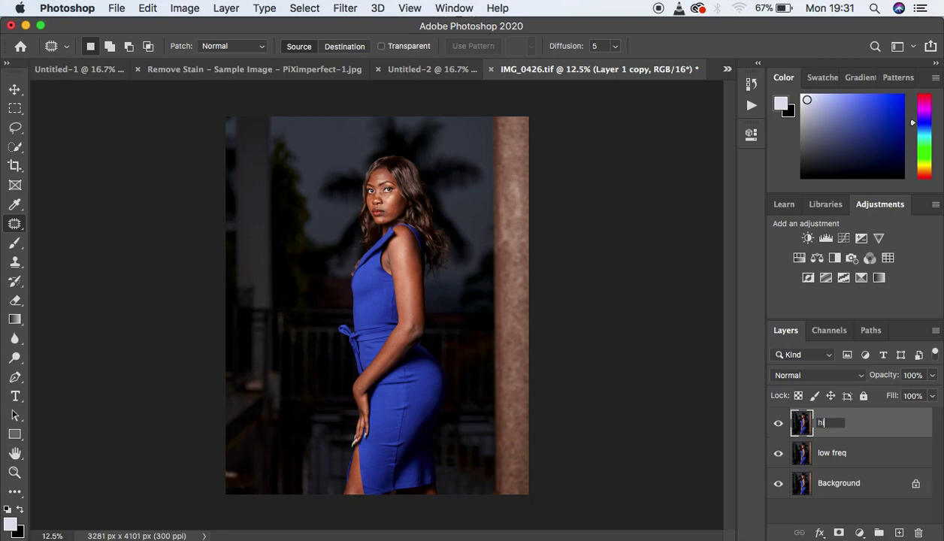
text(igh freq)
key(Return)
Hide the high freq layer and apply a Gaussian Blur with a 5.0-pixel radius to the low freq layer
click(780, 426)
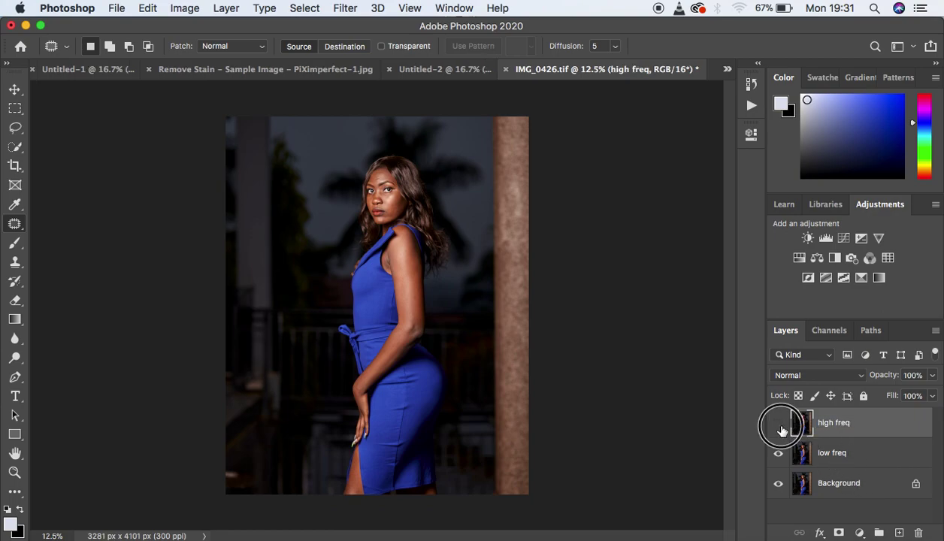
click(858, 447)
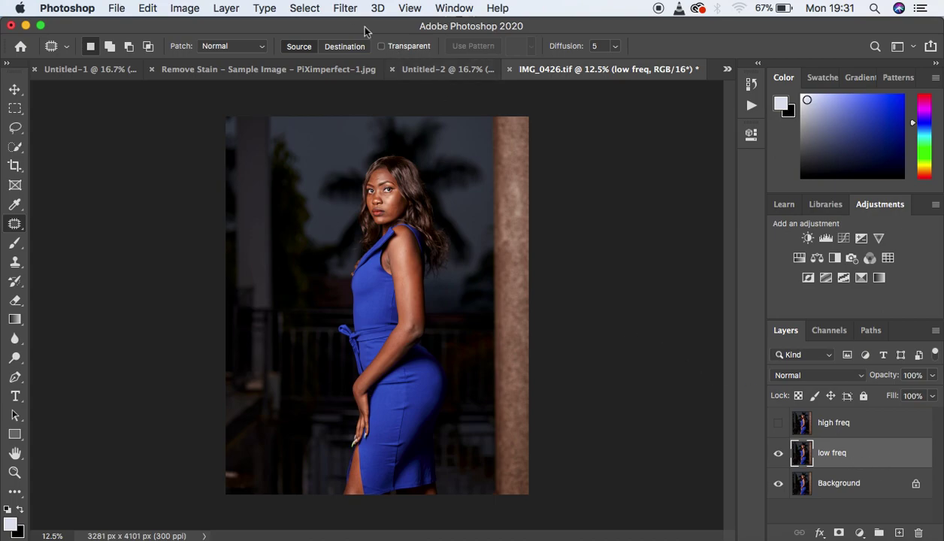
click(345, 9)
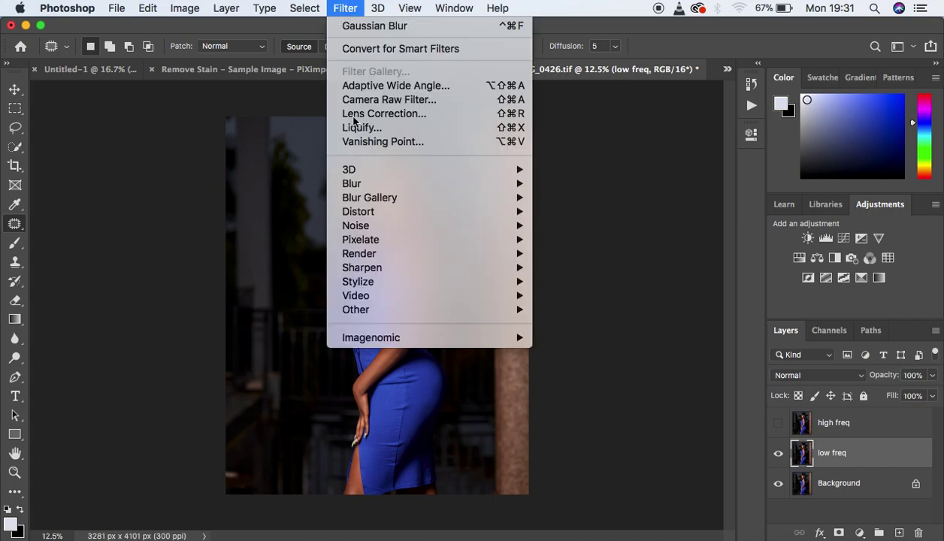
mouse_move(425, 186)
click(617, 238)
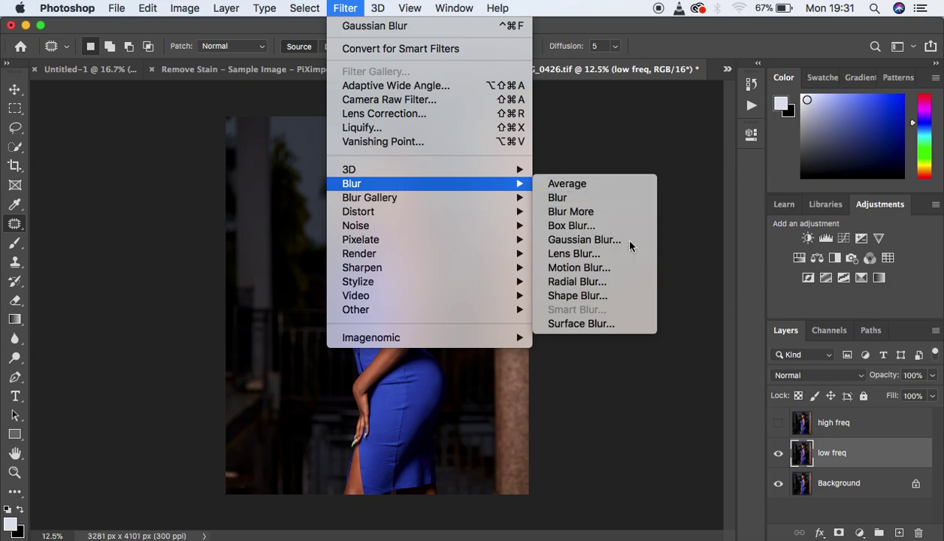
drag(572, 327, 522, 326)
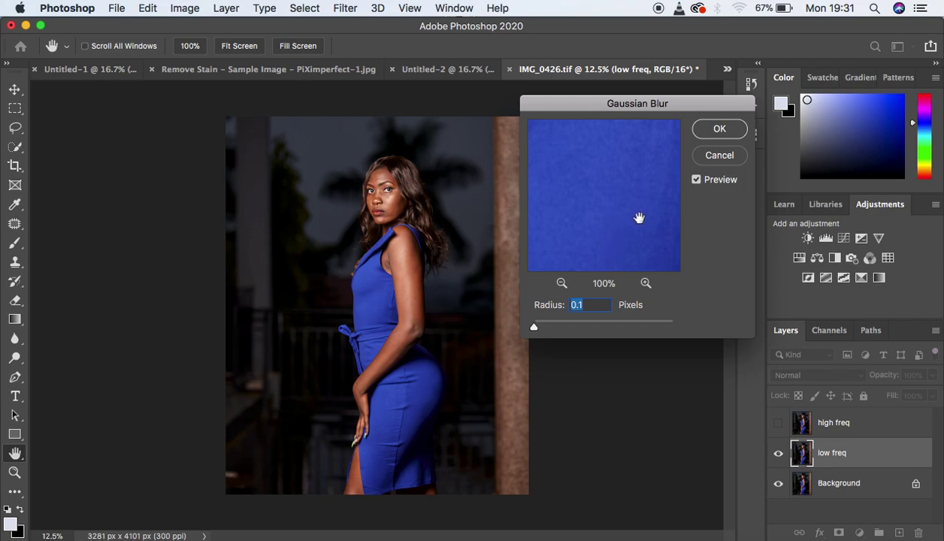
drag(596, 185, 611, 436)
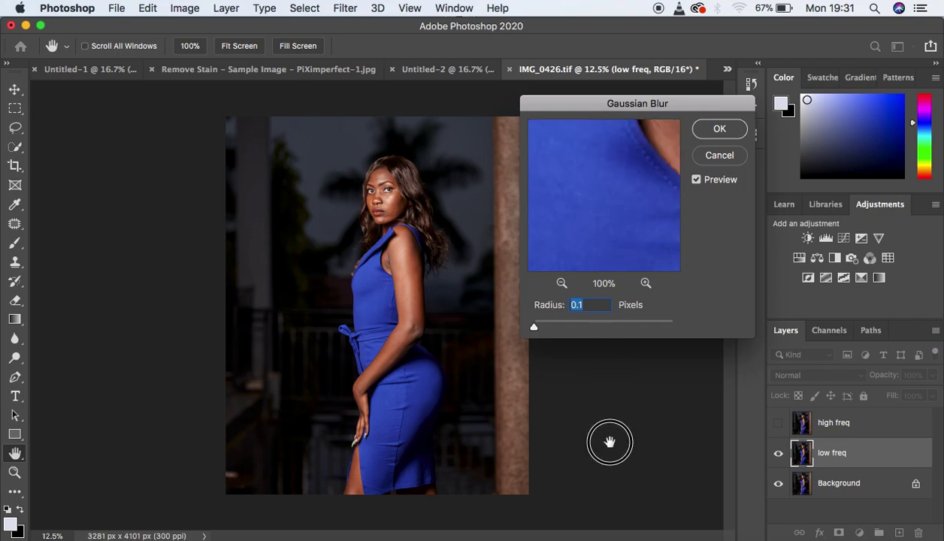
drag(630, 188, 603, 285)
drag(635, 181, 628, 346)
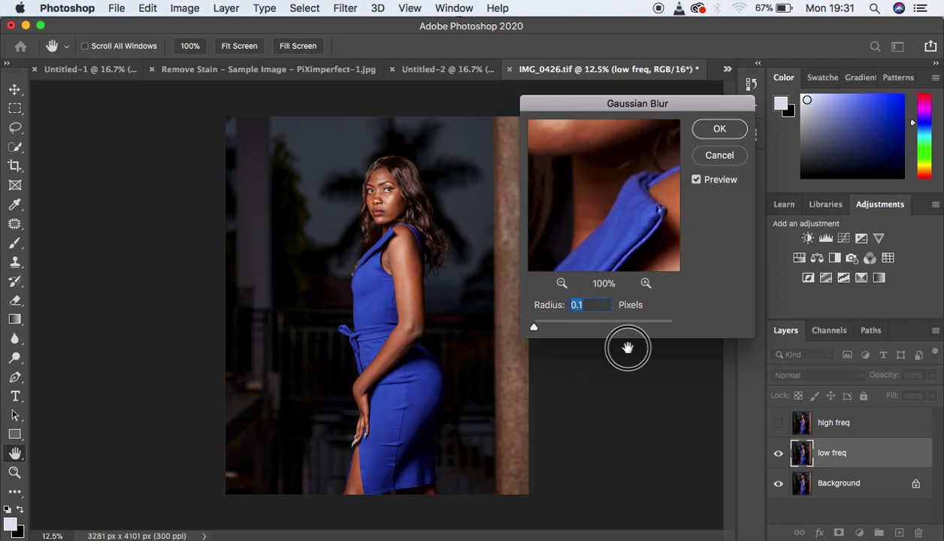
drag(584, 144, 584, 312)
click(560, 283)
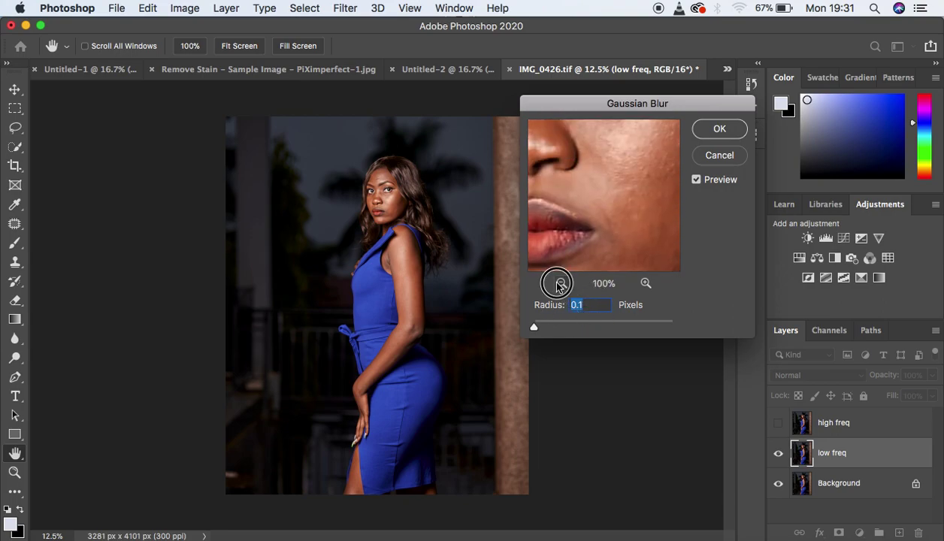
click(560, 284)
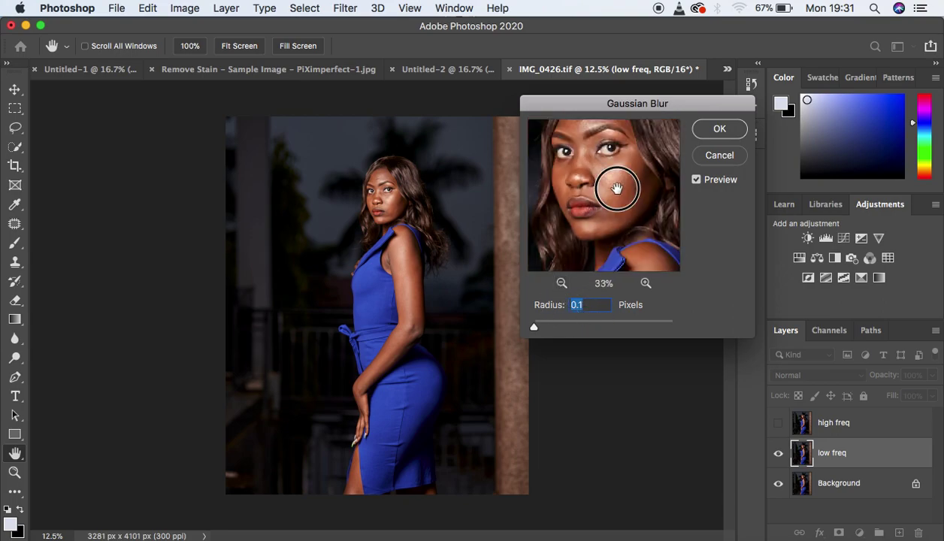
drag(534, 328, 571, 328)
drag(610, 200, 566, 167)
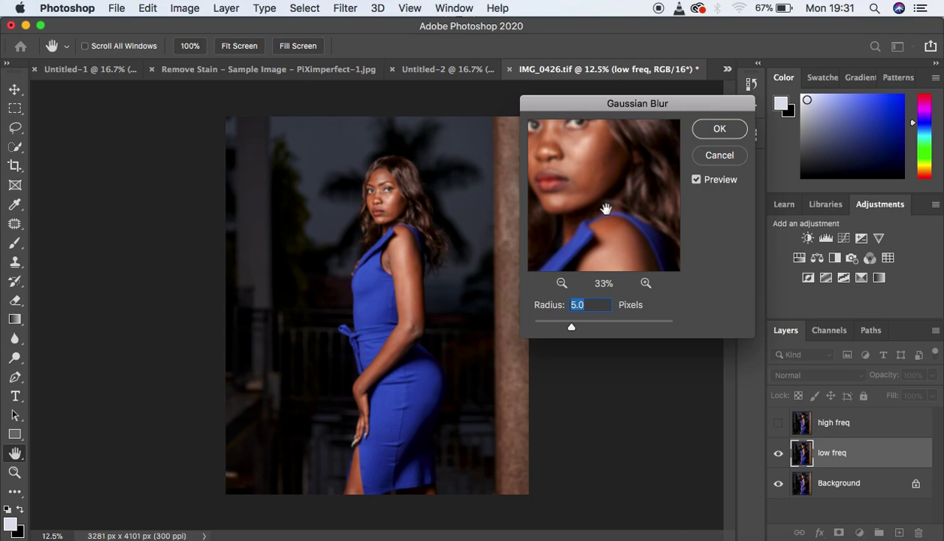
click(708, 129)
key(j)
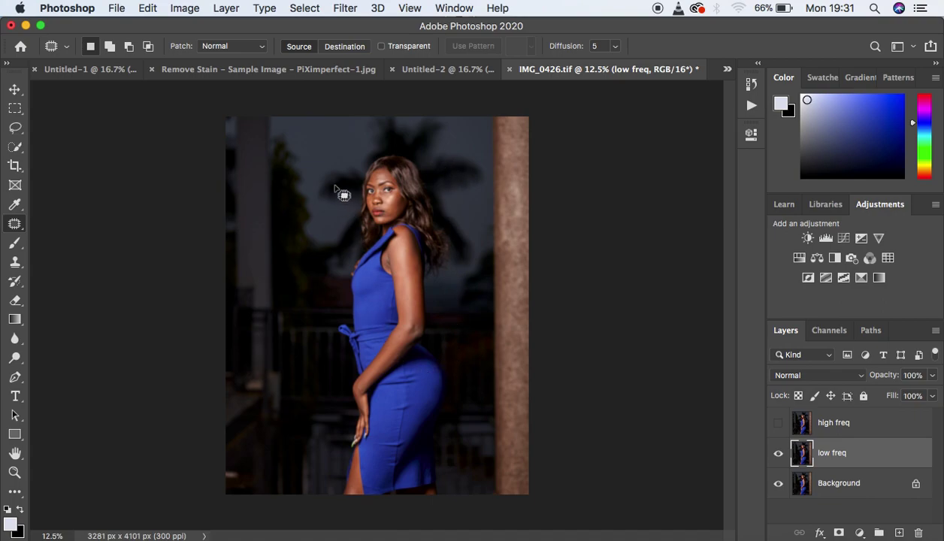
Show the high freq layer again and start Apply Image on it with low freq as the source layer
click(880, 427)
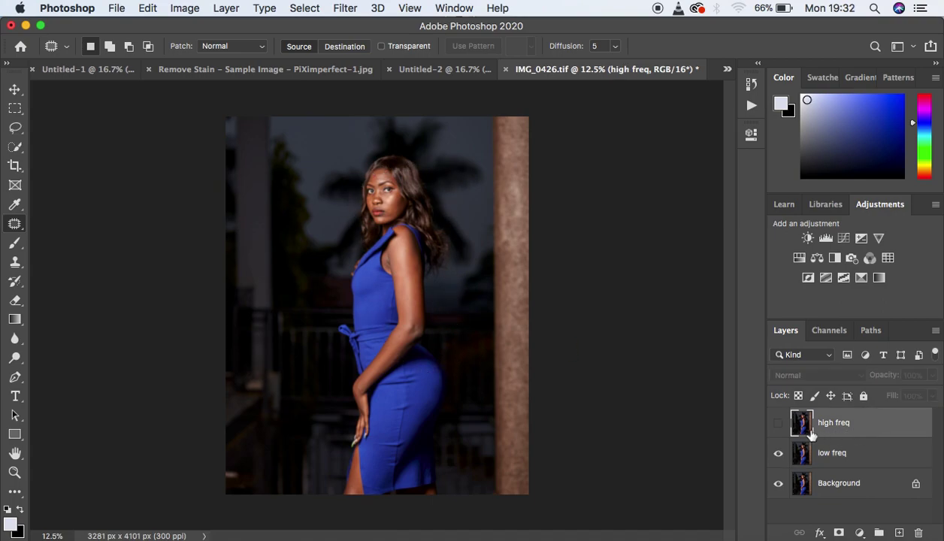
click(778, 427)
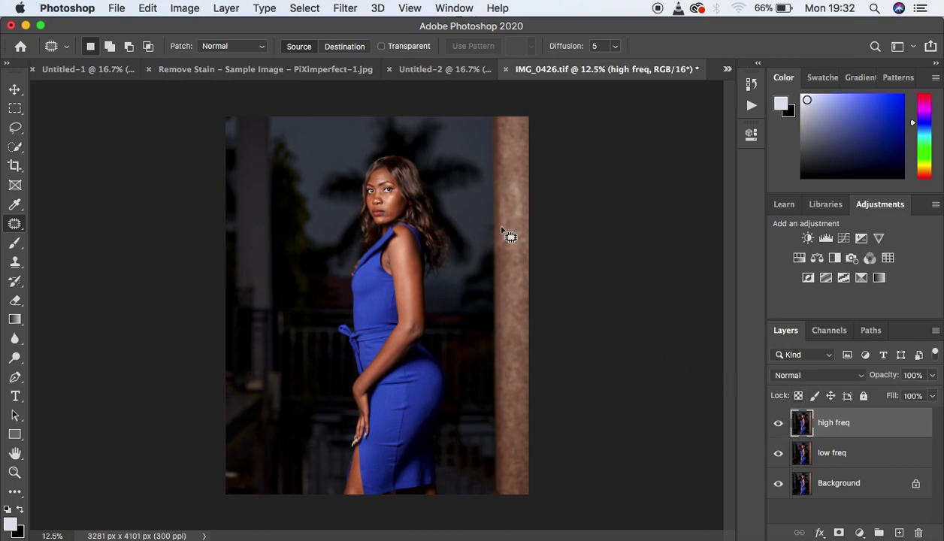
click(118, 8)
mouse_move(185, 8)
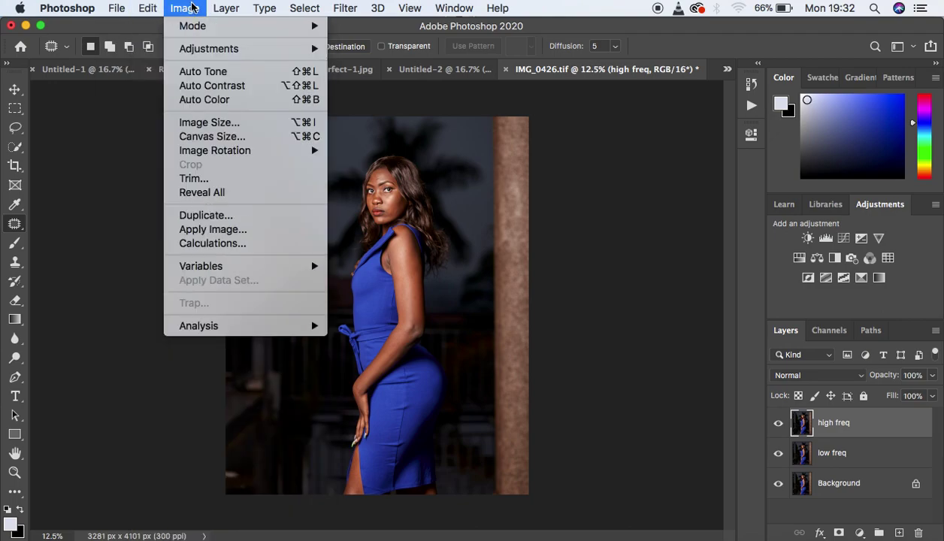
click(218, 229)
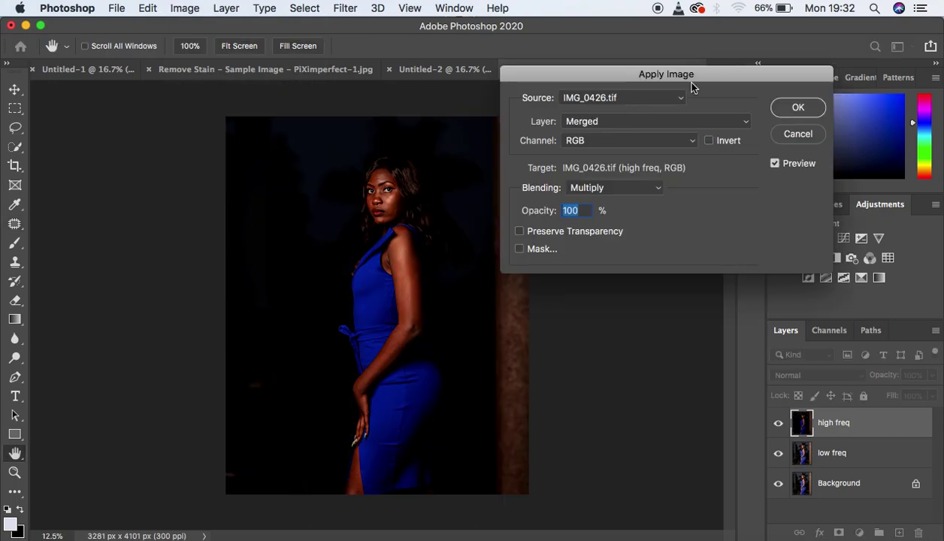
drag(681, 76, 712, 79)
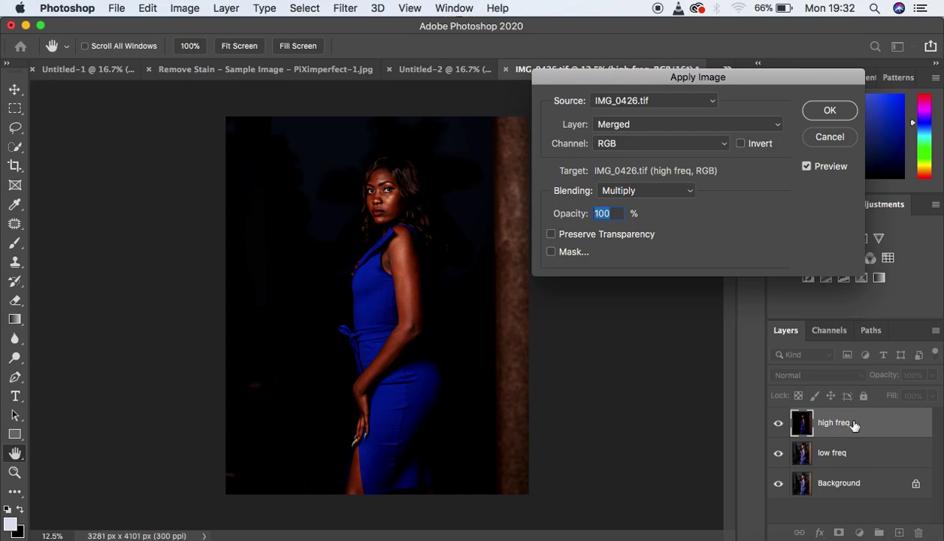
click(614, 126)
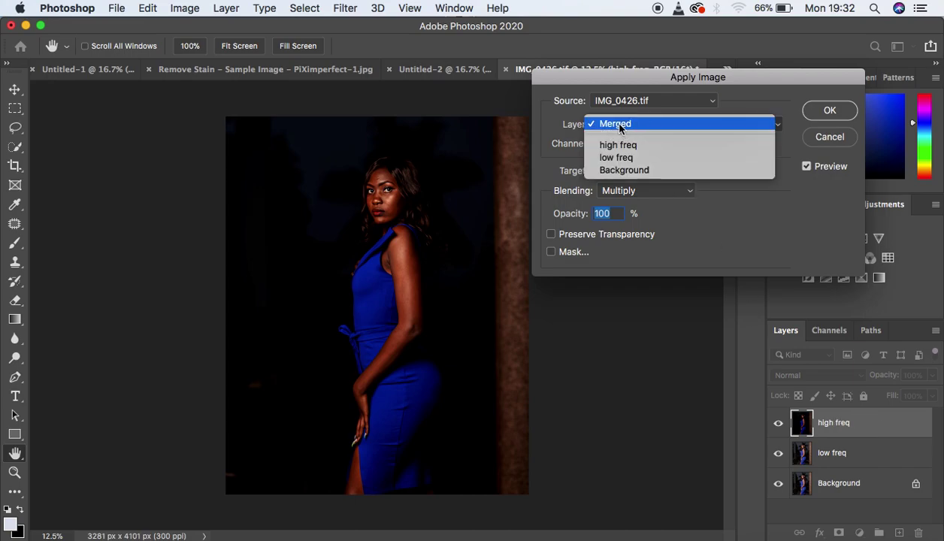
click(617, 126)
click(618, 125)
click(629, 159)
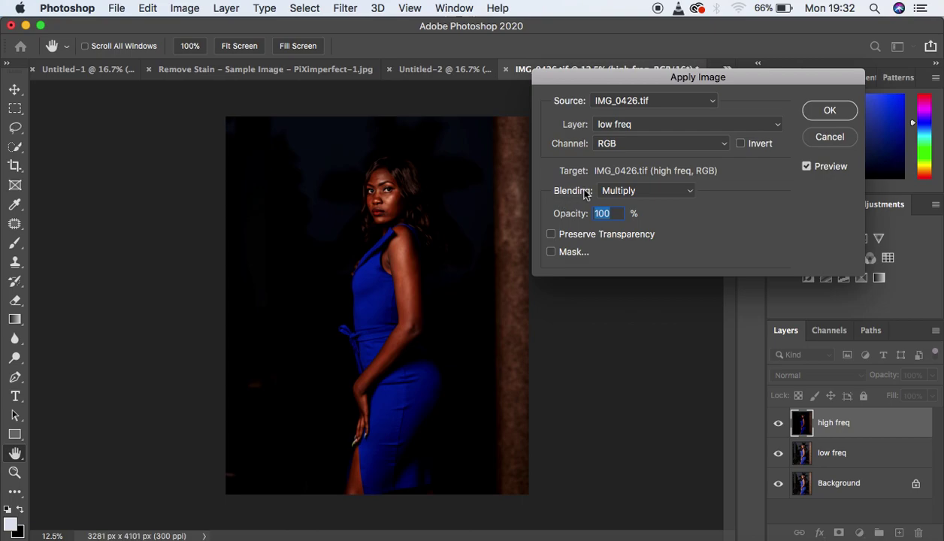
Set the Apply Image blending to Add, invert the source channel, and apply it to the high freq layer
click(626, 191)
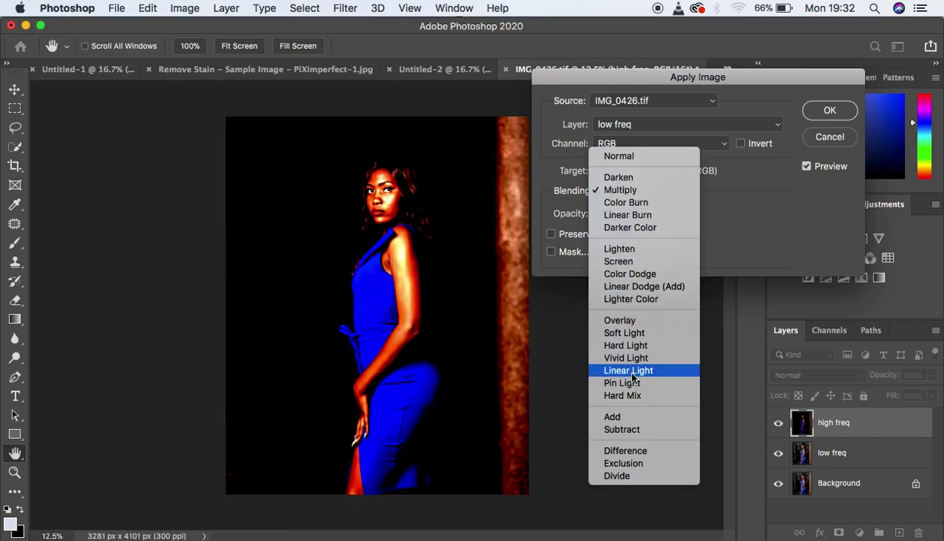
click(632, 418)
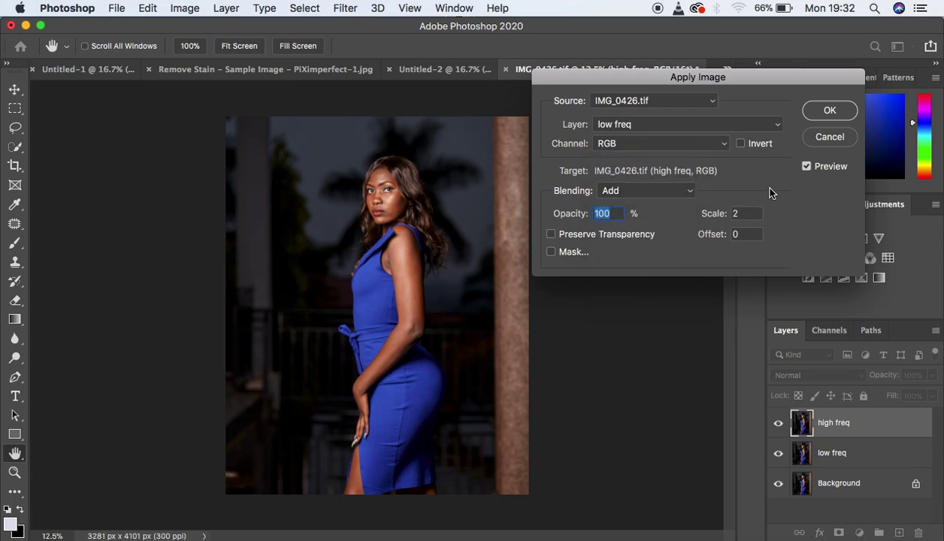
drag(699, 77, 700, 129)
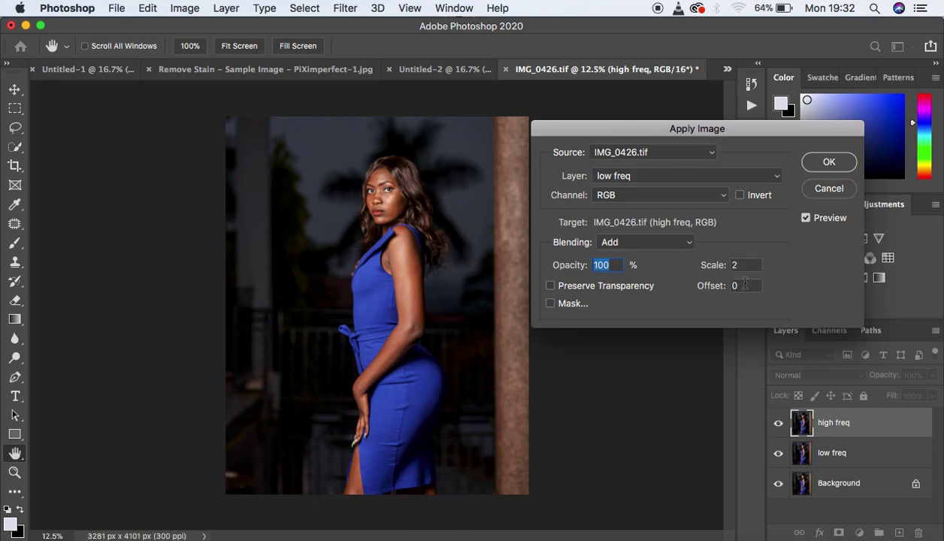
click(740, 196)
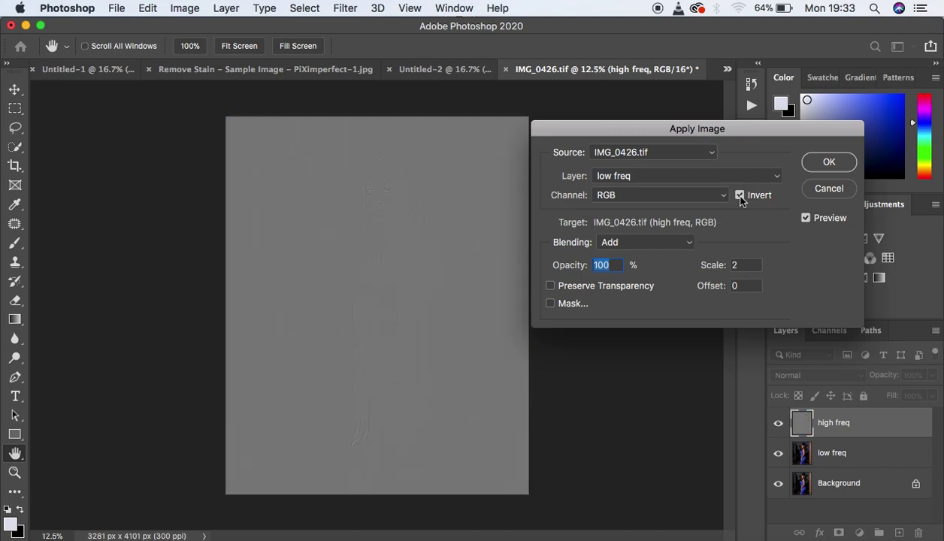
click(808, 161)
Set the high freq layer's blend mode to Linear Light
key(super+plus)
key(super+plus)
key(super+plus)
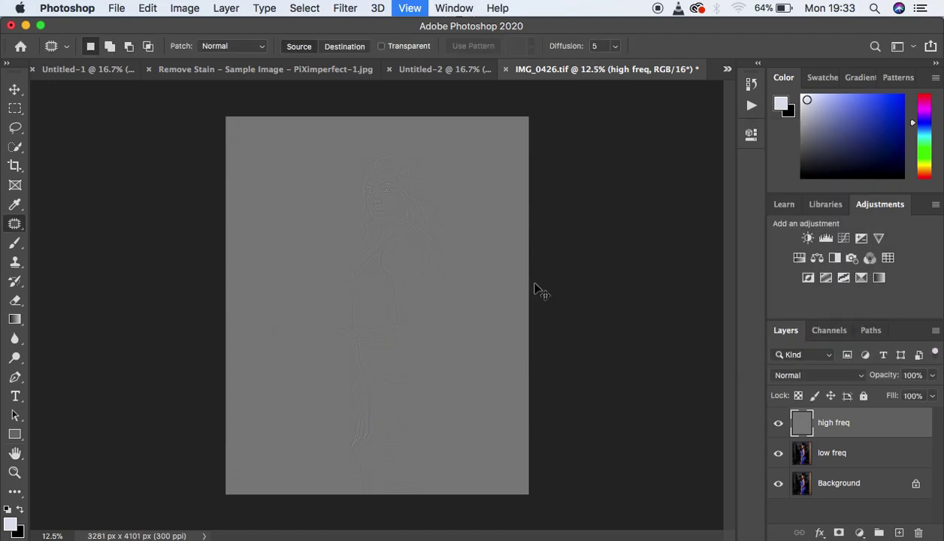
key(super+plus)
key(super+minus)
key(super+minus)
key(super+minus)
key(super+minus)
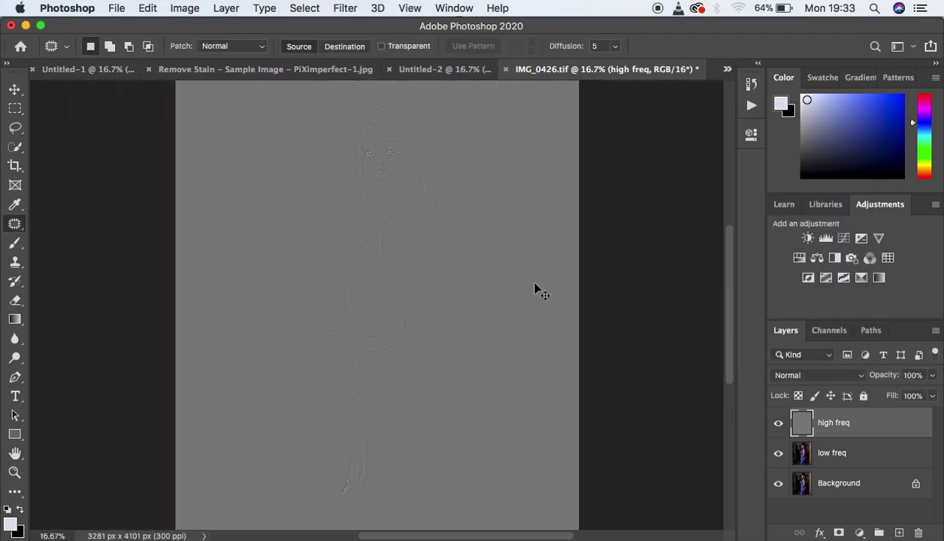
key(super+plus)
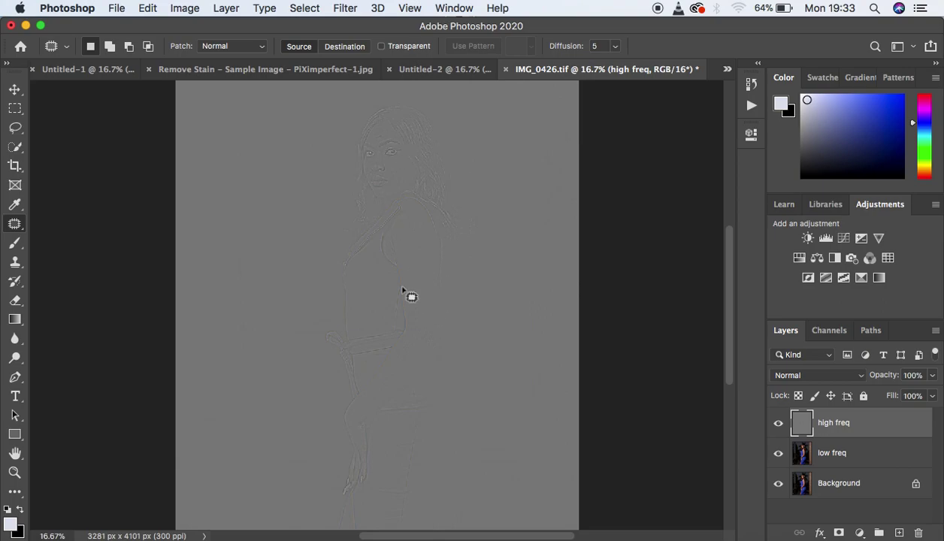
click(805, 375)
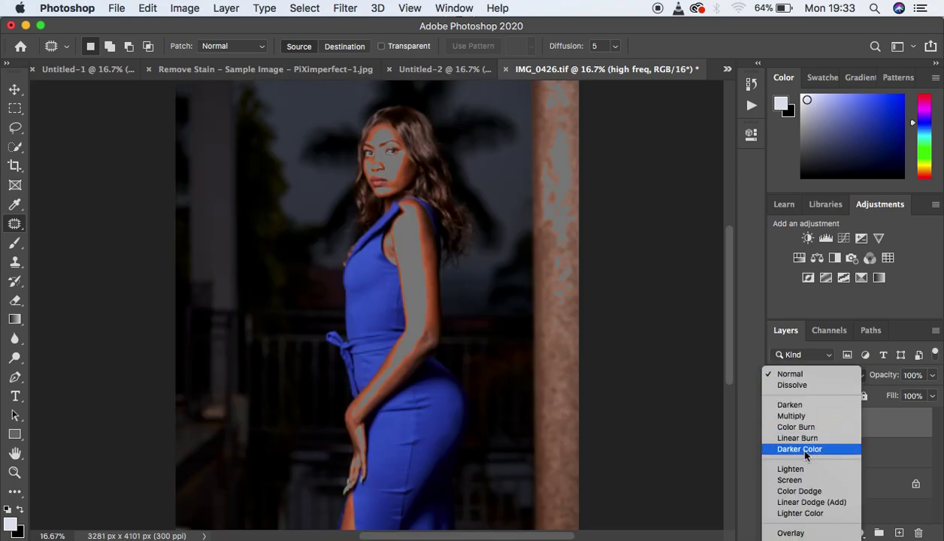
click(789, 419)
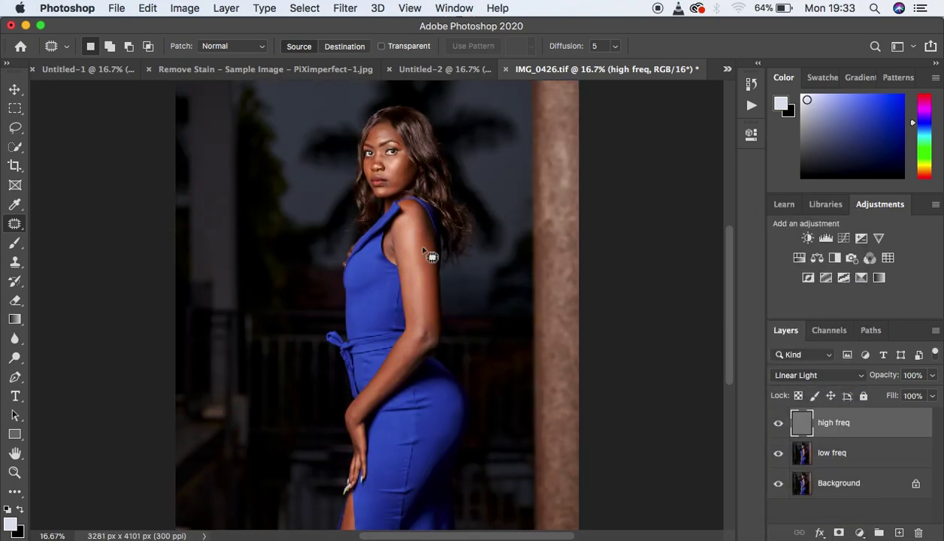
Group the high freq and low freq layers together
click(14, 90)
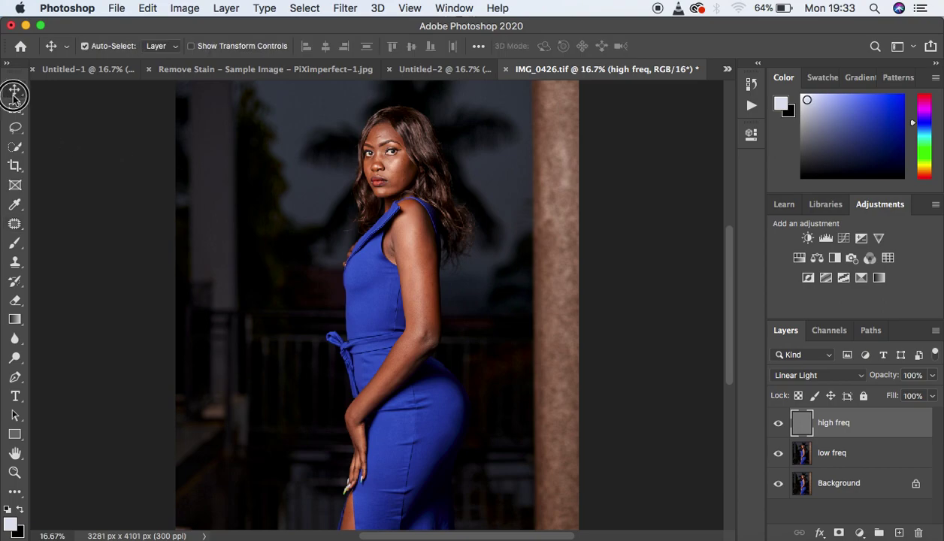
key(super)
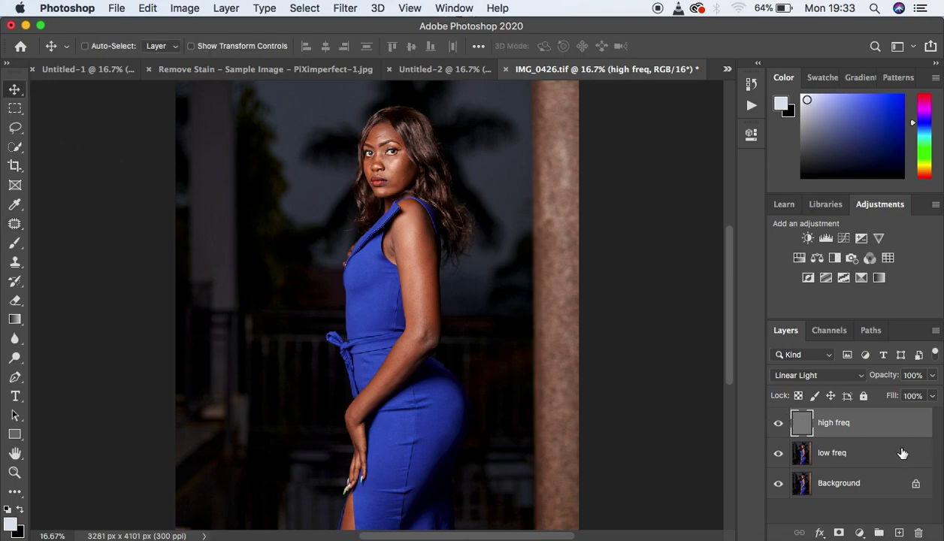
super+click(889, 454)
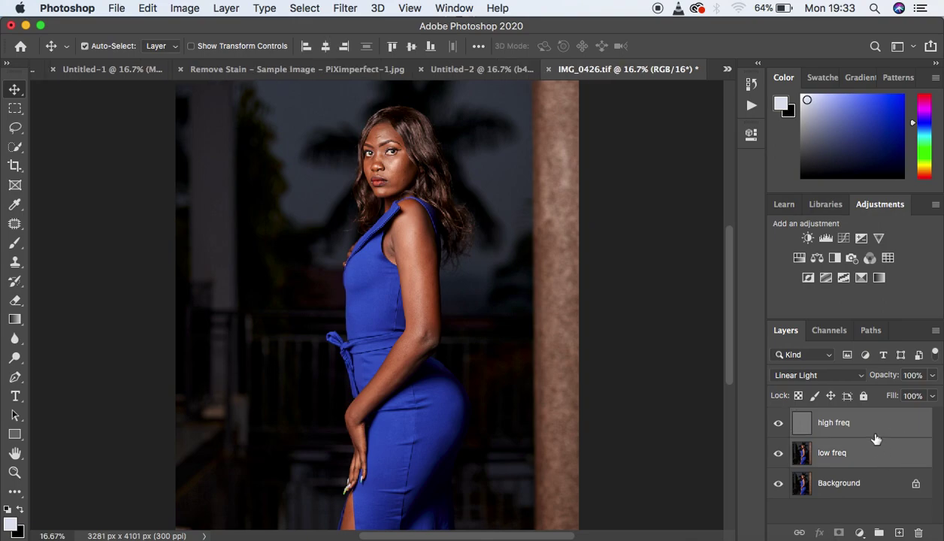
key(super+g)
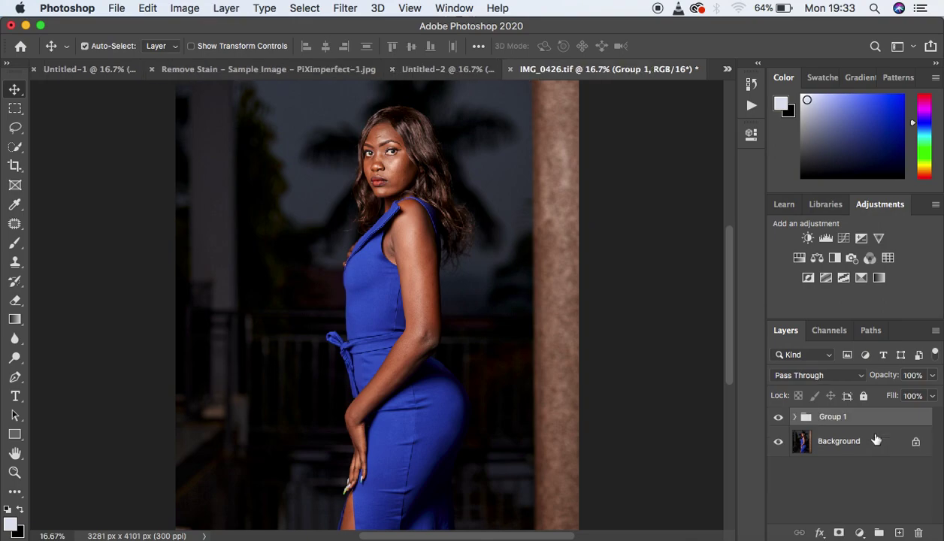
Rename the group as FS and toggle its visibility to compare it with the original
double_click(833, 417)
text(f)
key(Return)
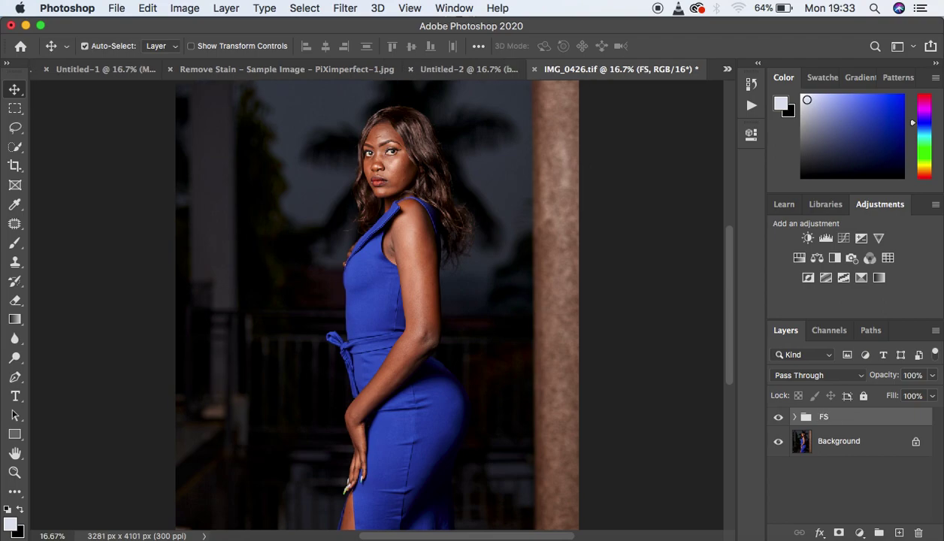
click(780, 418)
click(779, 418)
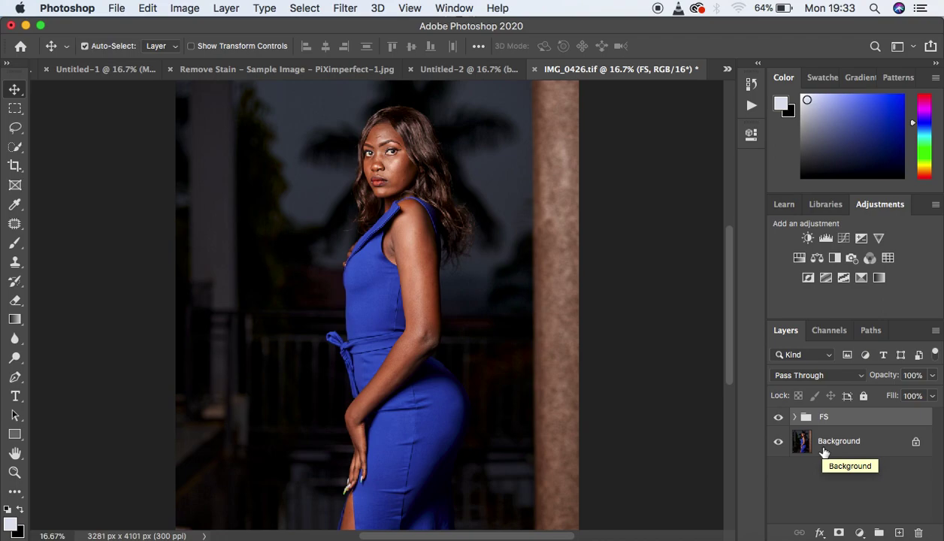
Expand the FS group and add a Black & White adjustment layer above high freq with Reds set to 6
click(795, 418)
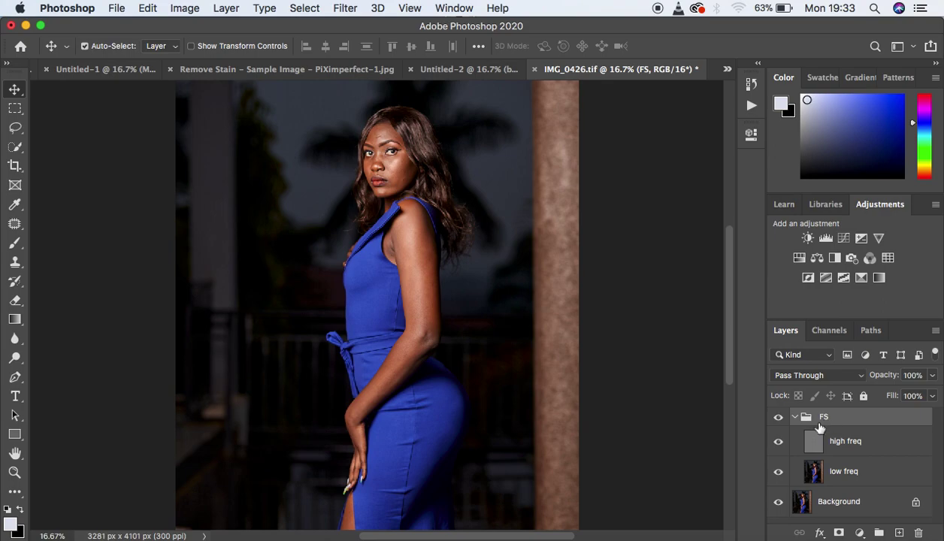
click(887, 447)
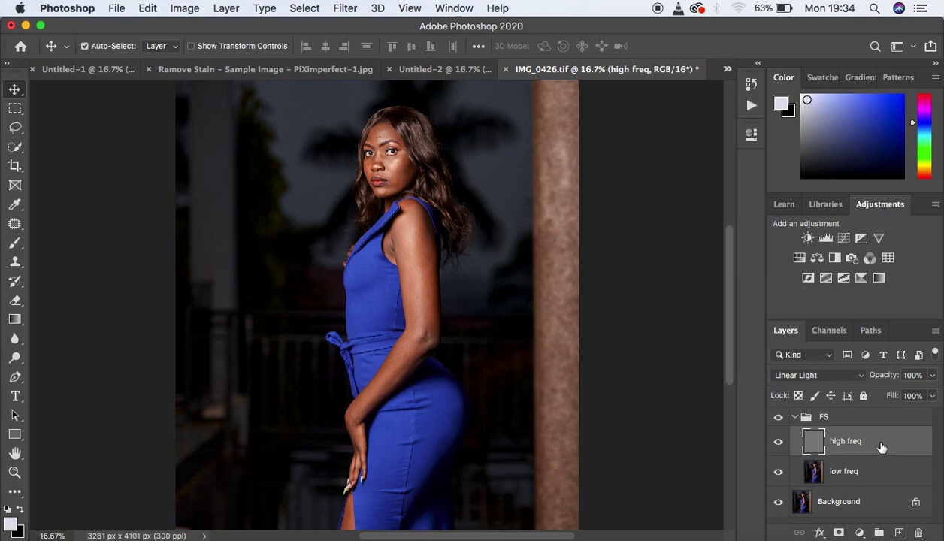
click(859, 533)
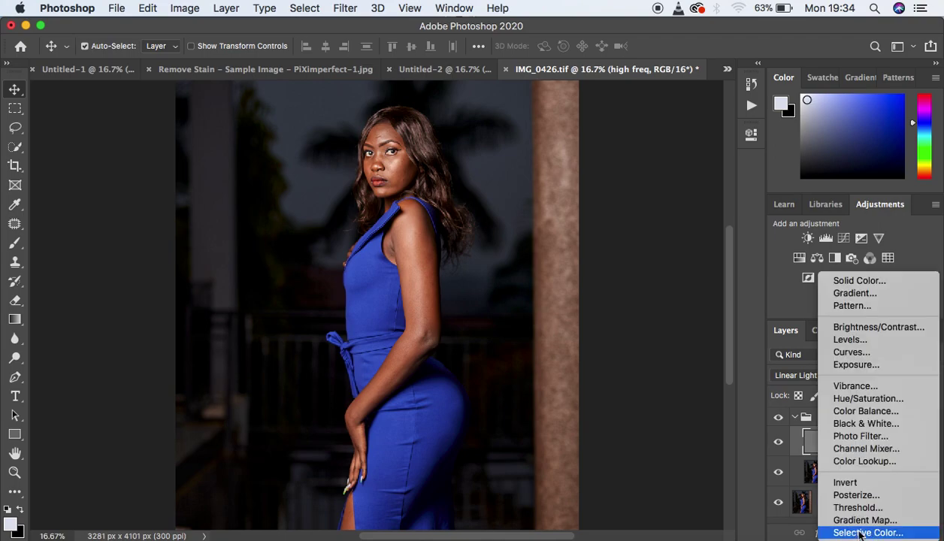
click(865, 424)
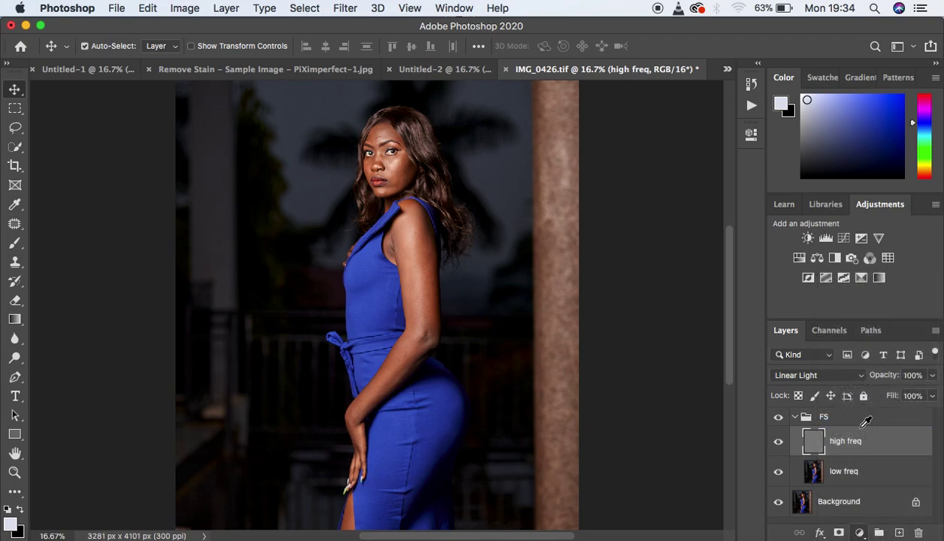
drag(630, 235, 618, 232)
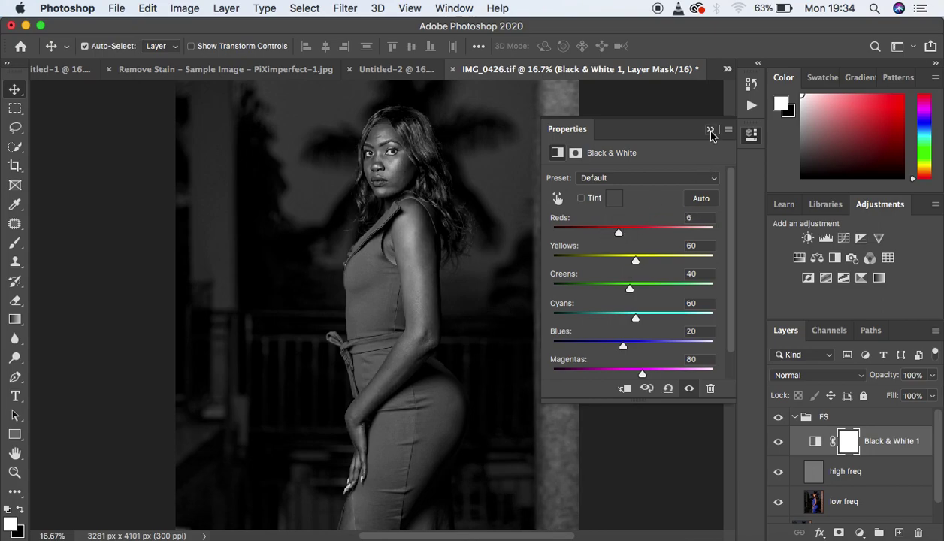
click(711, 131)
Switch to the Mixer Brush tool and select the low freq layer for painting
click(16, 244)
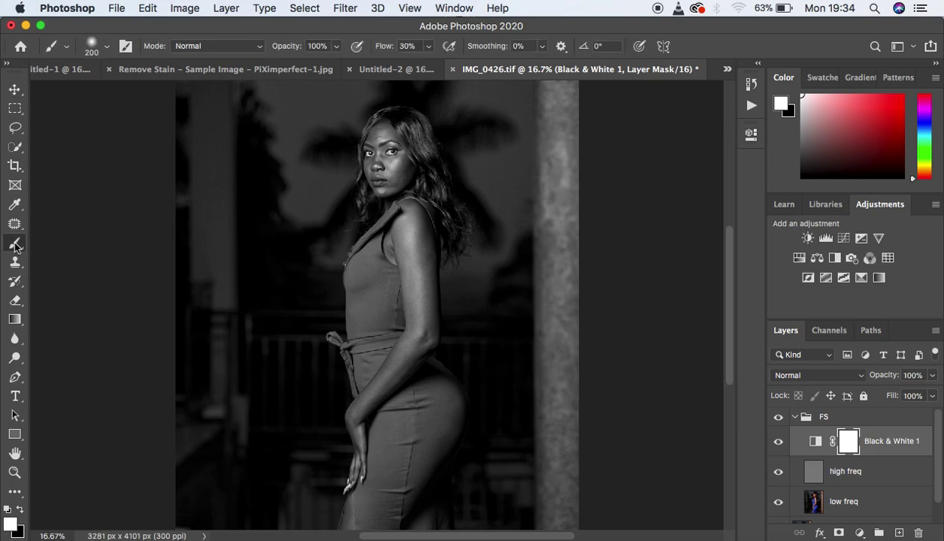
right_click(16, 245)
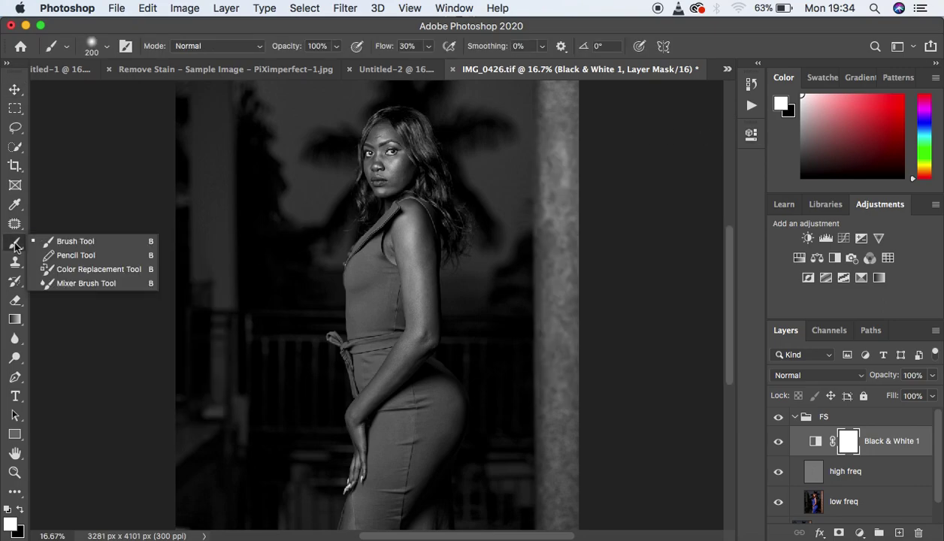
click(79, 284)
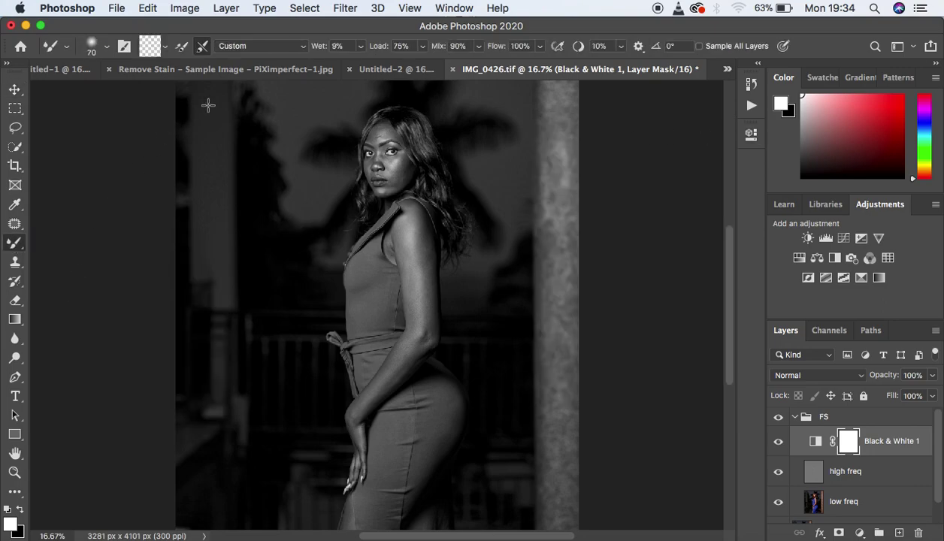
click(165, 47)
click(163, 72)
click(878, 509)
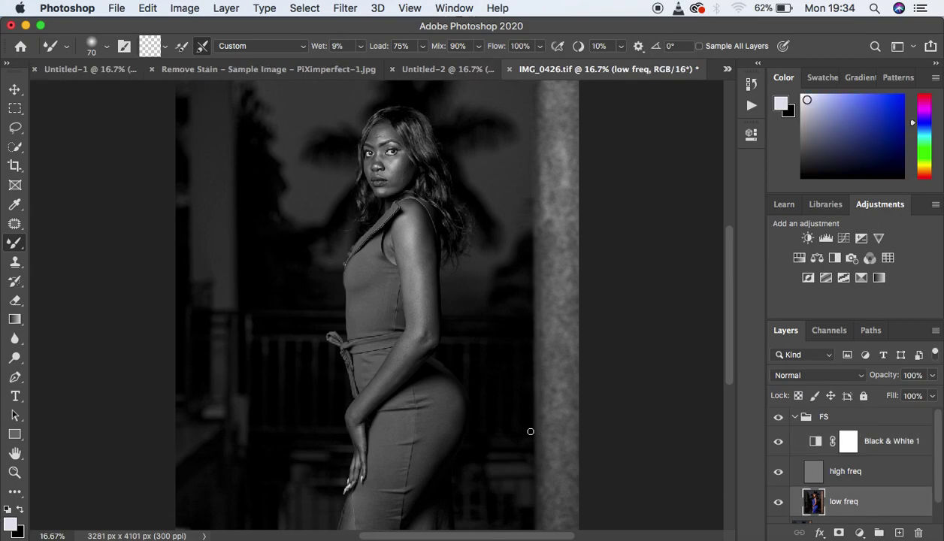
Enlarge the mixer brush to 150 and blend the skin tones on the upper arm
key(super+equal)
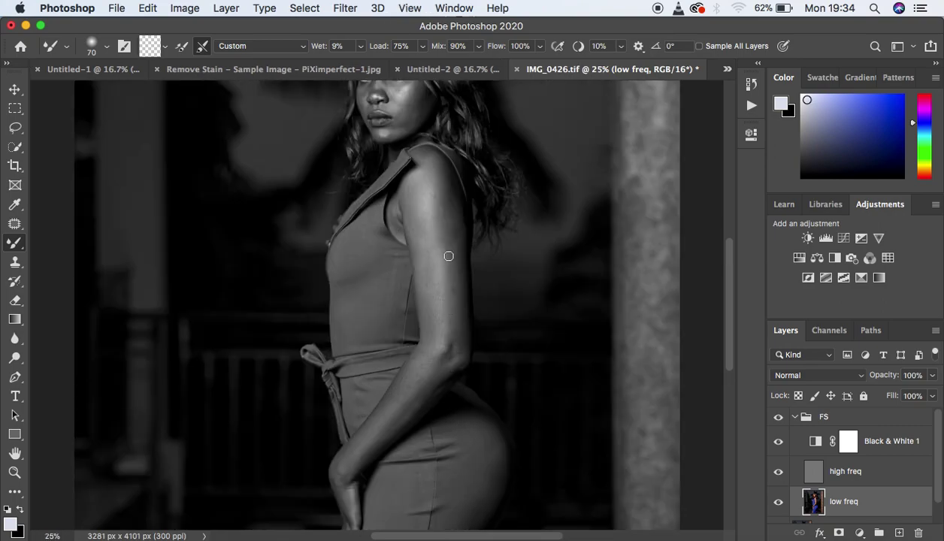
key(bracketright)
key(bracketright)
mouse_move(448, 256)
mouse_down()
mouse_move(447, 186)
mouse_move(449, 365)
mouse_move(439, 171)
mouse_move(446, 210)
mouse_move(413, 195)
mouse_move(436, 344)
mouse_move(419, 196)
mouse_move(439, 275)
mouse_move(440, 360)
mouse_move(444, 220)
mouse_move(432, 173)
mouse_move(438, 353)
mouse_move(337, 480)
mouse_move(432, 375)
mouse_move(455, 325)
mouse_move(413, 200)
mouse_move(448, 205)
mouse_move(435, 175)
mouse_move(445, 214)
mouse_up()
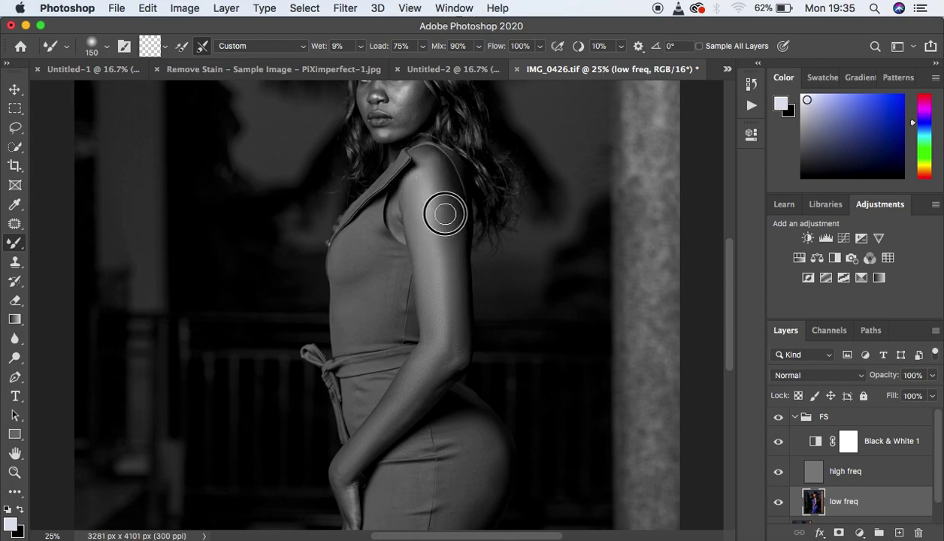
Hide the Black & White 1 layer and toggle the FS group's visibility to compare the arm before and after
click(778, 442)
click(778, 418)
click(778, 418)
click(778, 418)
click(778, 418)
click(778, 418)
click(778, 418)
click(778, 418)
click(778, 418)
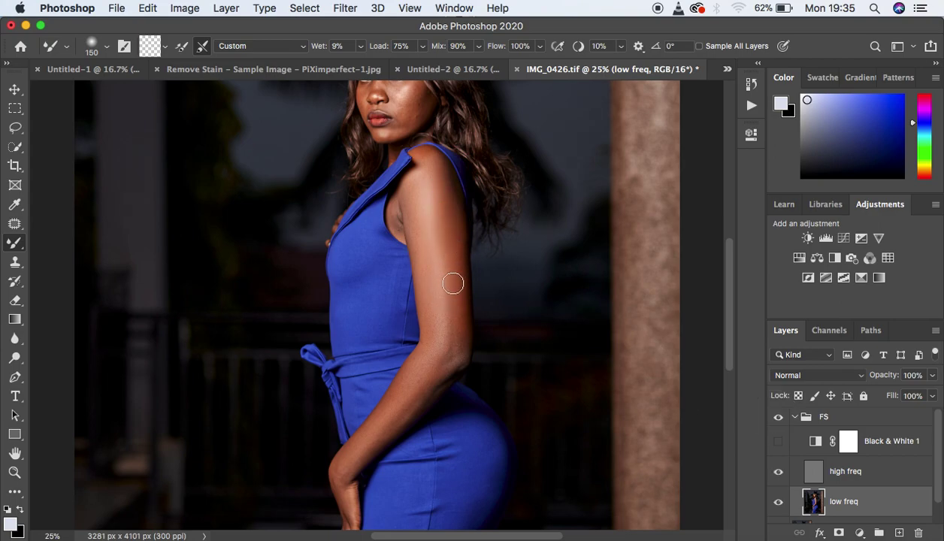
Blend the skin tones along the forearm, the hand and the exposed leg, using a smaller brush below the forearm
mouse_move(377, 422)
mouse_down()
mouse_move(369, 447)
mouse_move(347, 452)
mouse_move(344, 488)
mouse_move(358, 474)
mouse_up()
drag(731, 297, 732, 379)
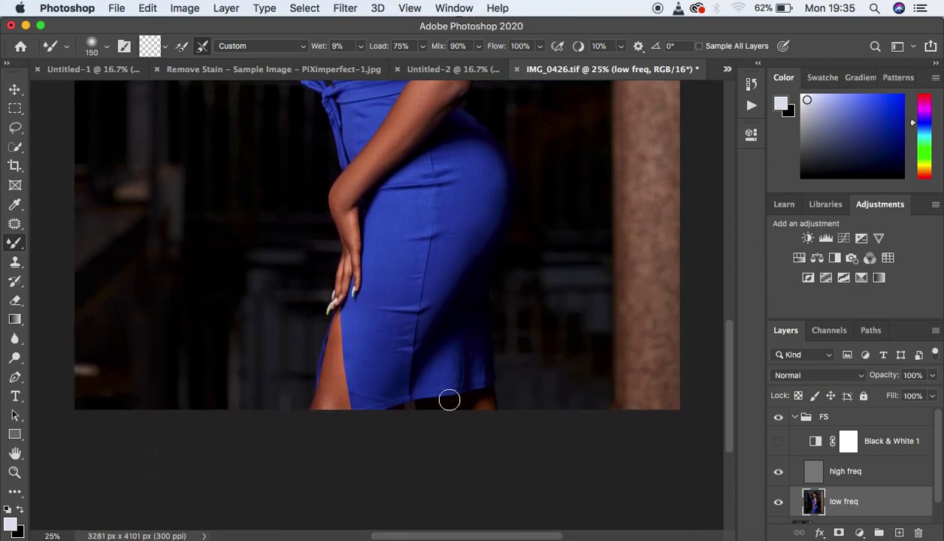
key(bracketleft)
key(bracketleft)
mouse_move(333, 358)
mouse_down()
mouse_move(325, 402)
mouse_move(334, 394)
mouse_move(336, 335)
mouse_move(334, 397)
mouse_up()
mouse_move(345, 224)
mouse_down()
mouse_move(349, 242)
mouse_move(339, 202)
mouse_up()
mouse_move(438, 150)
mouse_down()
mouse_move(419, 128)
mouse_move(407, 136)
mouse_up()
mouse_move(445, 100)
mouse_down()
mouse_move(449, 89)
mouse_move(429, 107)
mouse_up()
Set the mixer brush size to 175 and blend the skin from the middle of the arm down to the elbow
drag(553, 134, 553, 392)
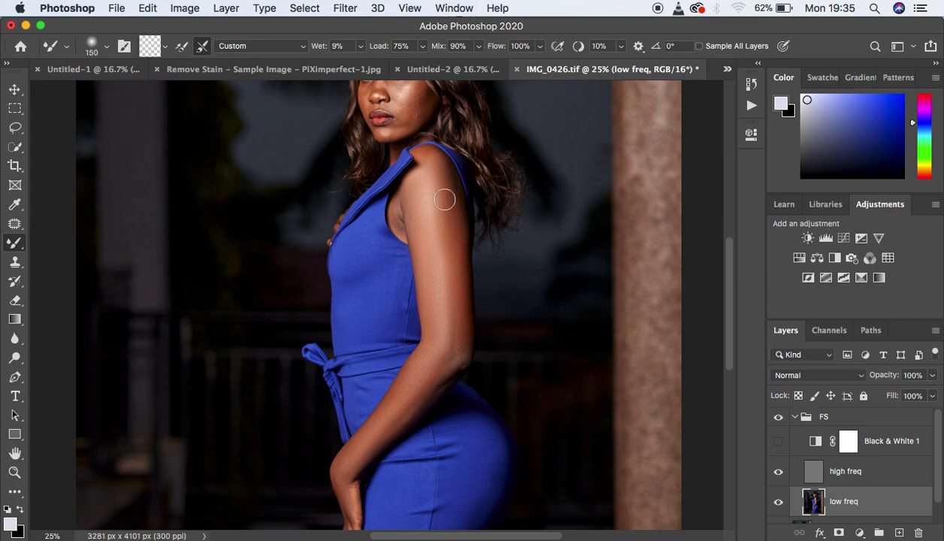
key(bracketright)
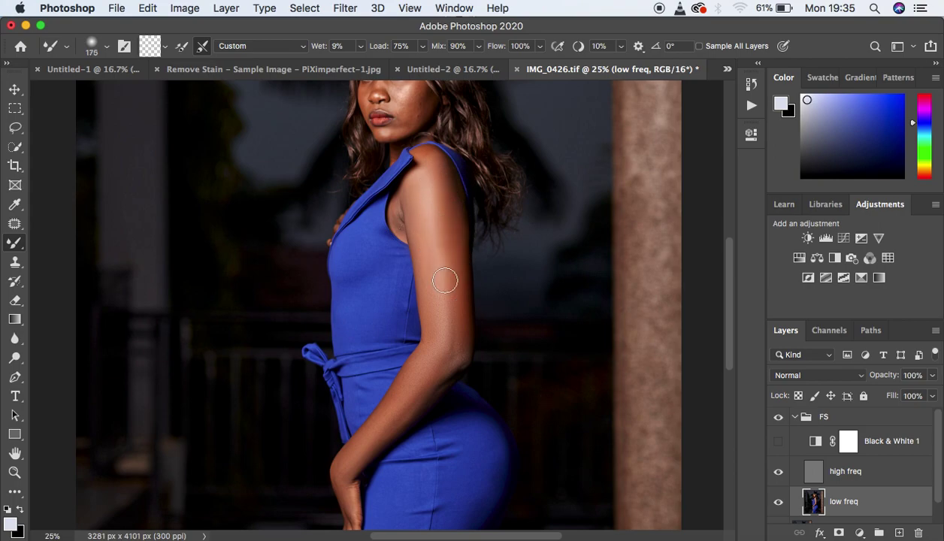
drag(449, 301, 451, 366)
Show the Black & White 1 layer again to judge the tones of the face
scroll(436, 289, up, 5)
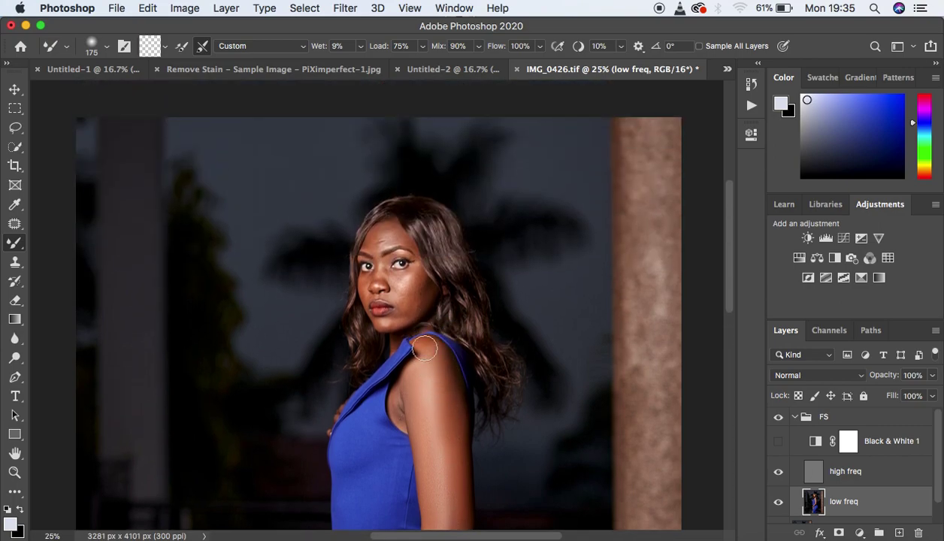
key(super+plus)
key(super+plus)
key(super+plus)
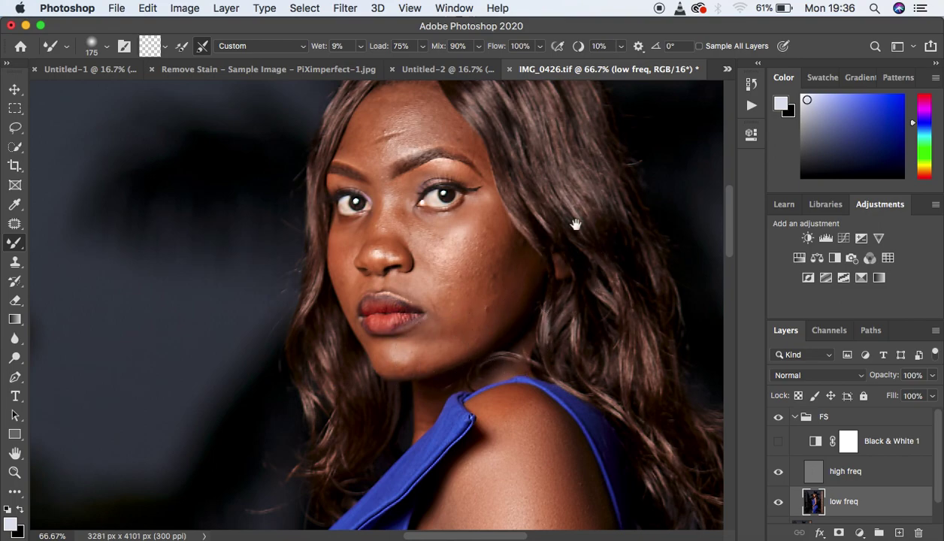
drag(571, 197, 508, 249)
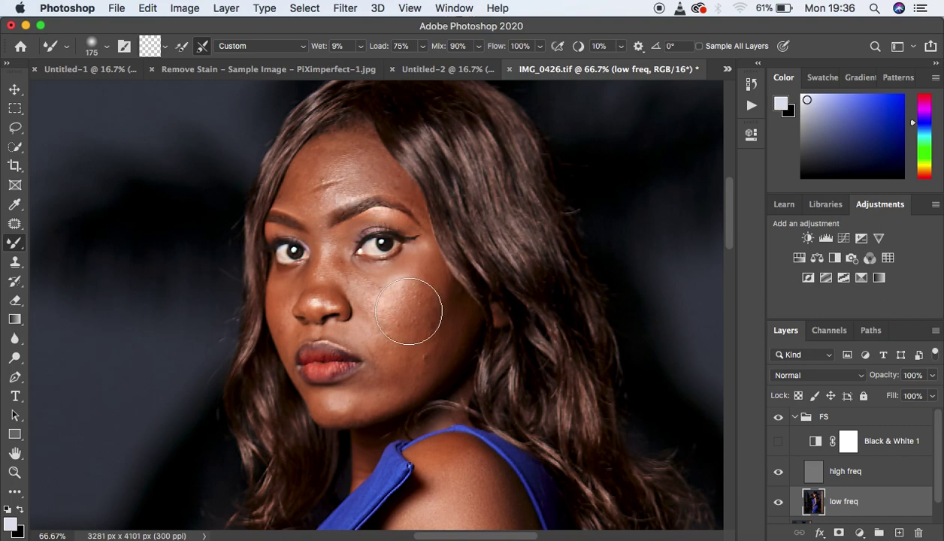
click(778, 469)
click(778, 441)
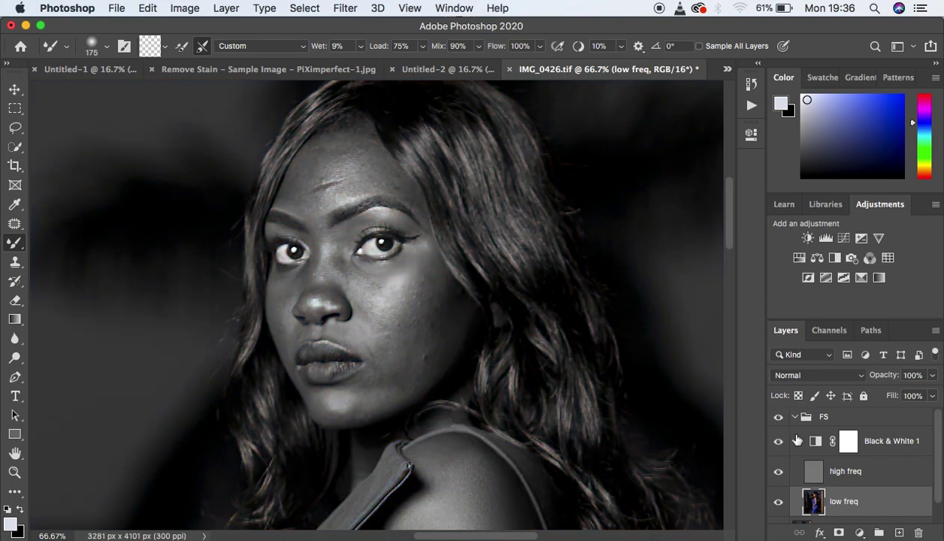
Reduce the mixer brush size to 70 and blend the skin on the cheek up to the under-eye area
key(bracketleft)
key(bracketleft)
key(bracketleft)
key(bracketleft)
key(bracketleft)
key(bracketleft)
key(bracketleft)
key(bracketright)
mouse_move(432, 280)
mouse_down()
mouse_move(406, 308)
mouse_move(426, 278)
mouse_move(413, 288)
mouse_move(409, 331)
mouse_move(400, 326)
mouse_move(444, 293)
mouse_move(426, 341)
mouse_move(431, 325)
mouse_move(434, 337)
mouse_move(386, 356)
mouse_move(371, 385)
mouse_move(342, 394)
mouse_move(353, 406)
mouse_move(378, 366)
mouse_up()
mouse_move(419, 296)
mouse_down()
mouse_move(428, 263)
mouse_move(428, 300)
mouse_move(445, 296)
mouse_move(438, 312)
mouse_move(445, 291)
mouse_move(433, 348)
mouse_move(394, 379)
mouse_up()
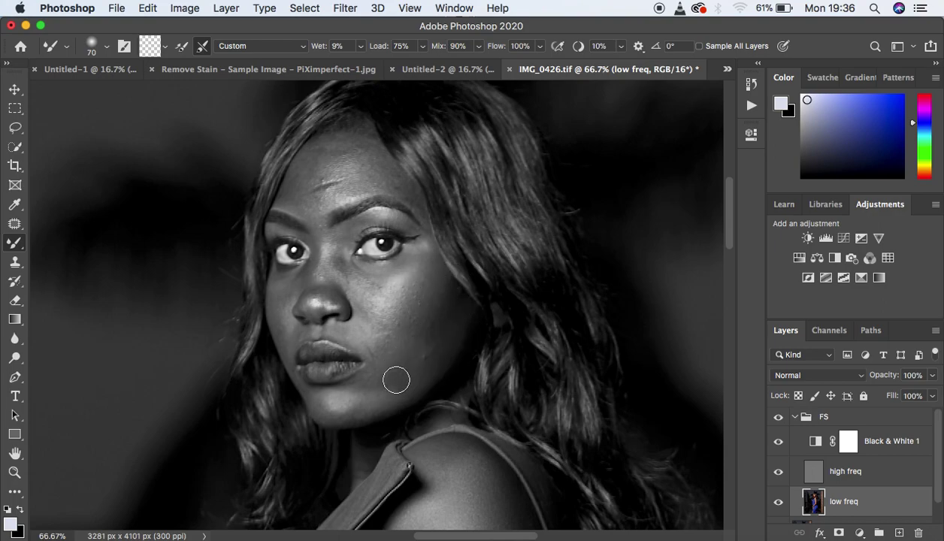
mouse_move(381, 270)
mouse_down()
mouse_move(398, 280)
mouse_move(379, 261)
mouse_up()
Blend the skin tones across the forehead and around the eyebrow, adjusting the brush size to fit
key(bracketleft)
key(bracketright)
key(bracketright)
mouse_move(316, 158)
mouse_down()
mouse_move(305, 168)
mouse_move(323, 159)
mouse_up()
mouse_move(320, 181)
mouse_down()
mouse_move(312, 158)
mouse_move(306, 175)
mouse_move(333, 149)
mouse_move(353, 147)
mouse_move(338, 143)
mouse_move(369, 169)
mouse_move(370, 154)
mouse_move(387, 178)
mouse_up()
key(bracketleft)
key(bracketleft)
mouse_move(417, 205)
mouse_down()
mouse_move(375, 184)
mouse_move(332, 202)
mouse_move(298, 175)
mouse_move(287, 199)
mouse_move(322, 143)
mouse_move(340, 137)
mouse_move(346, 152)
mouse_move(335, 142)
mouse_move(311, 152)
mouse_move(375, 156)
mouse_up()
Blend the skin along the nose, beside the mouth and across the chin with the mixer brush at size 50
mouse_move(316, 258)
mouse_down()
mouse_move(357, 270)
mouse_move(327, 261)
mouse_move(294, 305)
mouse_move(284, 295)
mouse_move(278, 302)
mouse_move(291, 349)
mouse_move(299, 347)
mouse_up()
mouse_move(368, 341)
mouse_down()
mouse_move(379, 344)
mouse_move(385, 322)
mouse_move(390, 342)
mouse_move(360, 394)
mouse_move(375, 381)
mouse_move(360, 343)
mouse_move(370, 348)
mouse_move(360, 284)
mouse_move(428, 258)
mouse_move(417, 310)
mouse_move(427, 316)
mouse_move(378, 383)
mouse_up()
mouse_move(333, 406)
mouse_down()
mouse_move(372, 407)
mouse_move(417, 390)
mouse_move(398, 389)
mouse_move(417, 354)
mouse_move(407, 337)
mouse_up()
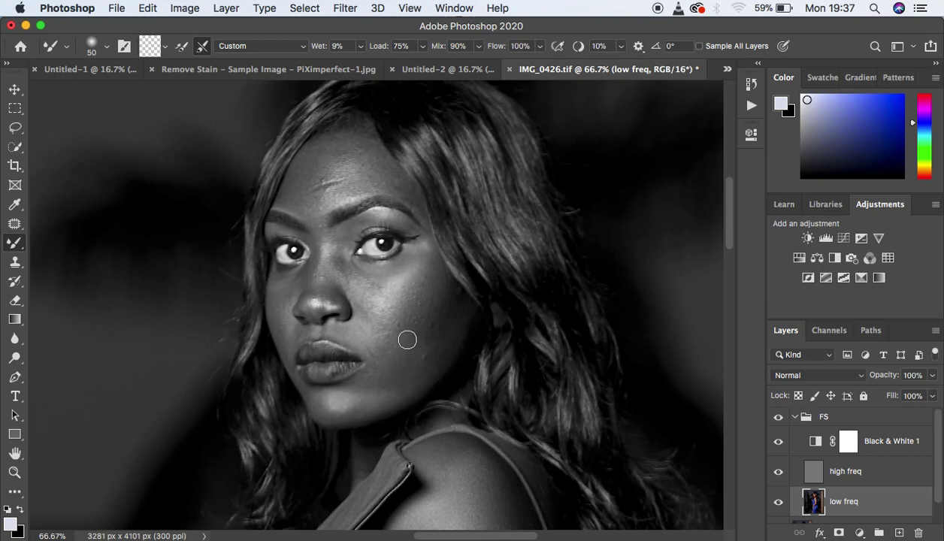
Hide the Black & White 1 layer and check the face retouch in colour using the FS group's visibility
click(779, 441)
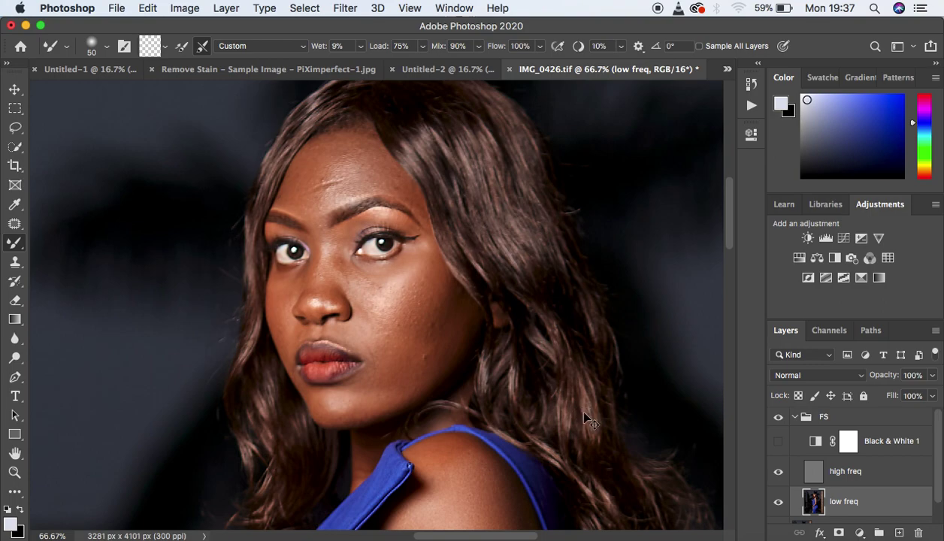
key(super+minus)
key(super+minus)
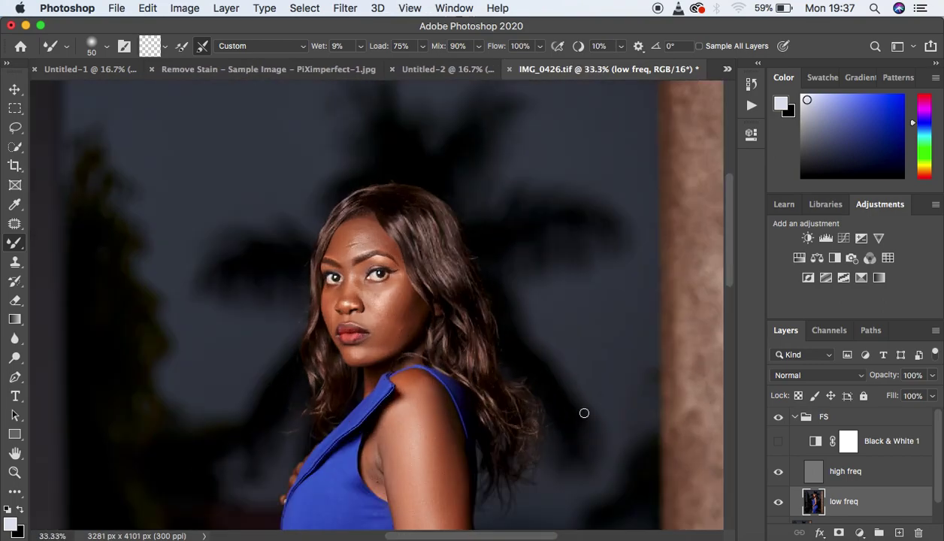
click(778, 418)
Touch up the cheek, nose, forehead, chin, underarm and shoulder with the mixer brush on low freq
mouse_move(395, 319)
mouse_down()
mouse_move(386, 318)
mouse_move(383, 327)
mouse_move(393, 312)
mouse_move(401, 318)
mouse_move(375, 348)
mouse_up()
drag(360, 274, 357, 285)
mouse_move(342, 242)
mouse_down()
mouse_move(360, 225)
mouse_move(398, 253)
mouse_up()
drag(335, 316, 330, 322)
drag(368, 353, 369, 358)
mouse_move(364, 454)
mouse_down()
mouse_move(374, 480)
mouse_move(371, 427)
mouse_up()
mouse_move(411, 373)
mouse_down()
mouse_move(422, 380)
mouse_move(409, 383)
mouse_move(430, 385)
mouse_move(437, 402)
mouse_up()
View the whole portrait and toggle the FS group to compare it before and after
key(super+minus)
key(super+minus)
key(super+minus)
key(super+minus)
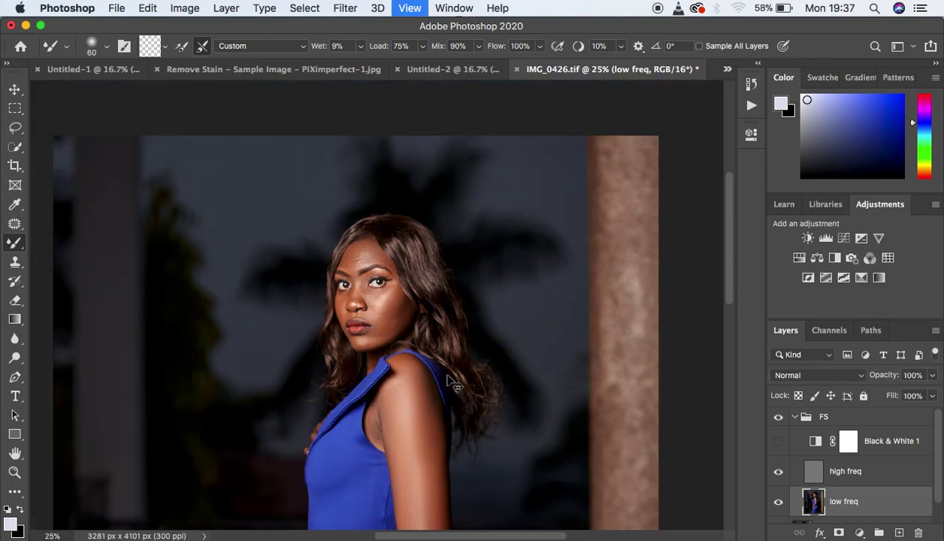
key(super+equal)
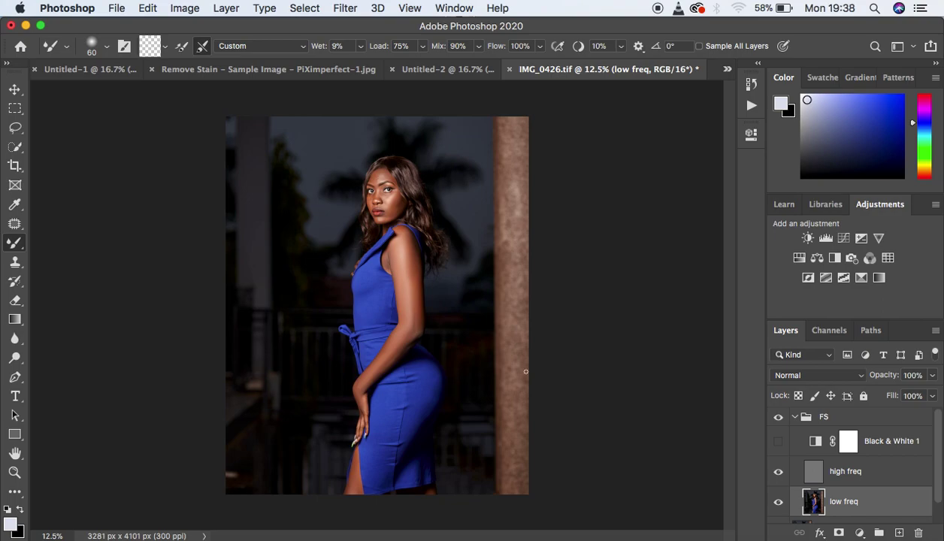
click(779, 418)
Select the forehead skin above the eyebrows with the Lasso tool
click(16, 129)
key(super+equal)
key(super+equal)
key(super+equal)
key(super+equal)
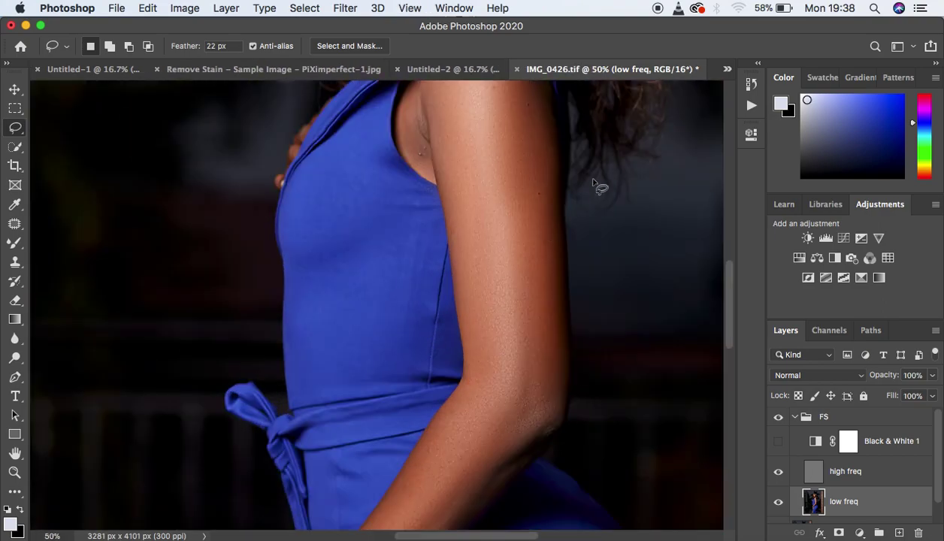
drag(574, 147, 511, 488)
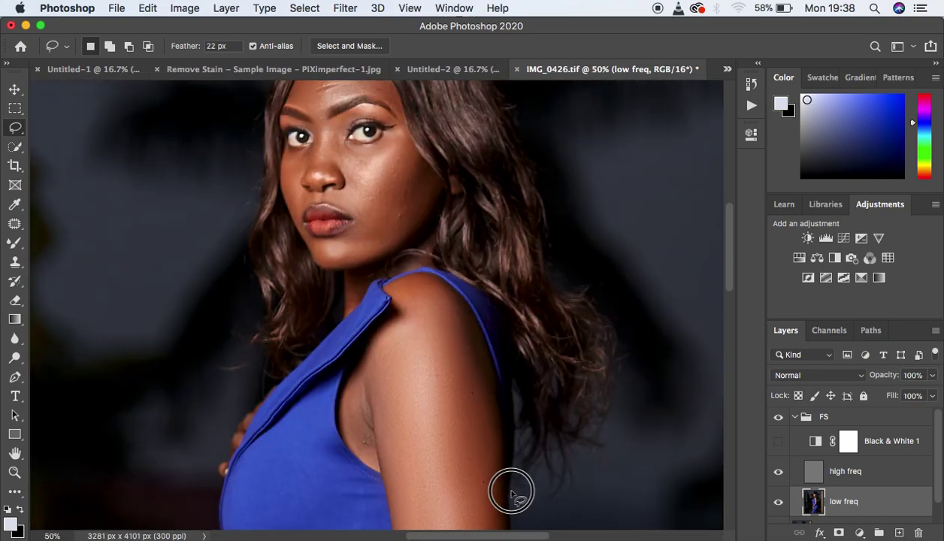
drag(511, 355, 499, 415)
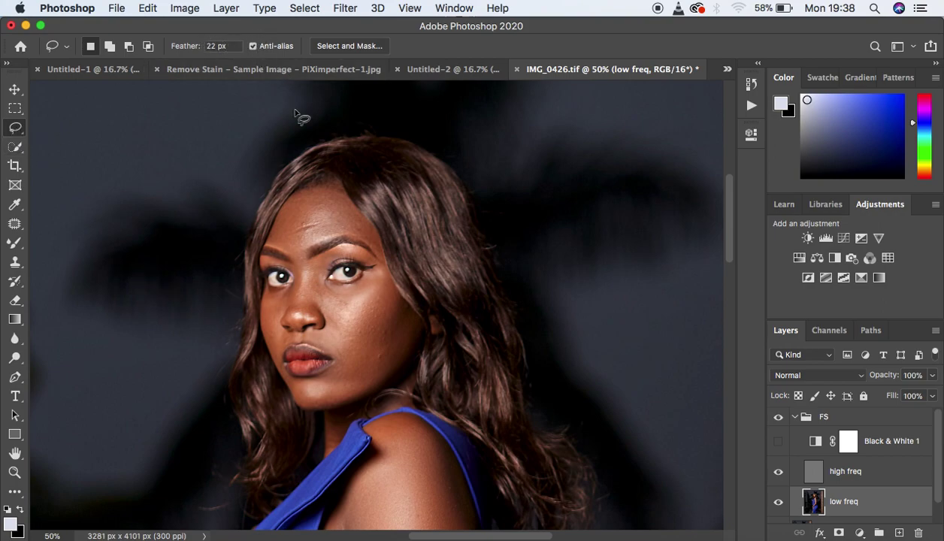
mouse_move(293, 205)
mouse_down()
mouse_move(288, 199)
mouse_move(314, 190)
mouse_move(354, 210)
mouse_move(359, 237)
mouse_up()
Apply a Gaussian Blur with a radius of 15 pixels to the selected forehead area
click(342, 9)
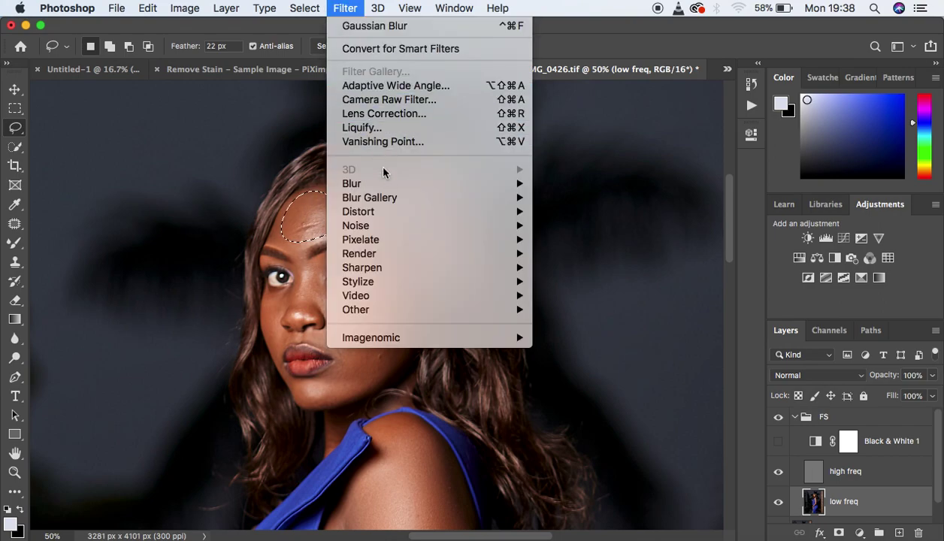
mouse_move(394, 187)
click(593, 239)
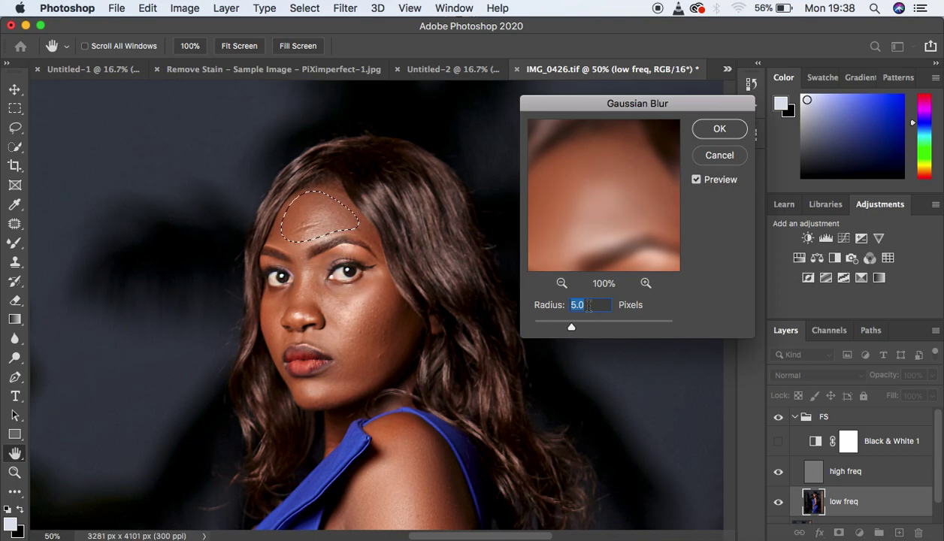
text(15)
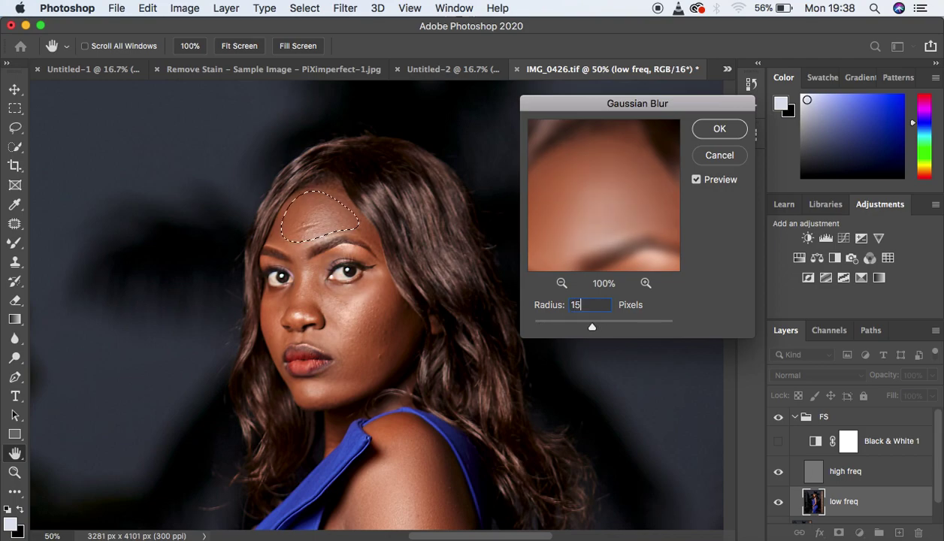
click(718, 130)
Replace the forehead selection with a Lasso selection of the highlighted cheek beside the nose and reapply the last Gaussian Blur to it
key(l)
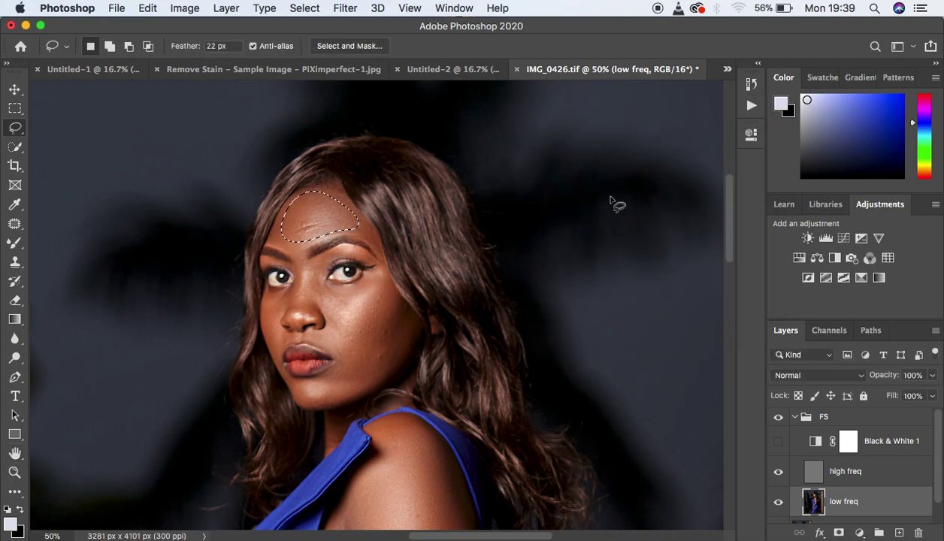
key(ctrl+d)
mouse_move(378, 274)
mouse_down()
mouse_move(342, 342)
mouse_move(344, 375)
mouse_move(363, 382)
mouse_move(376, 368)
mouse_move(399, 304)
mouse_move(380, 278)
mouse_up()
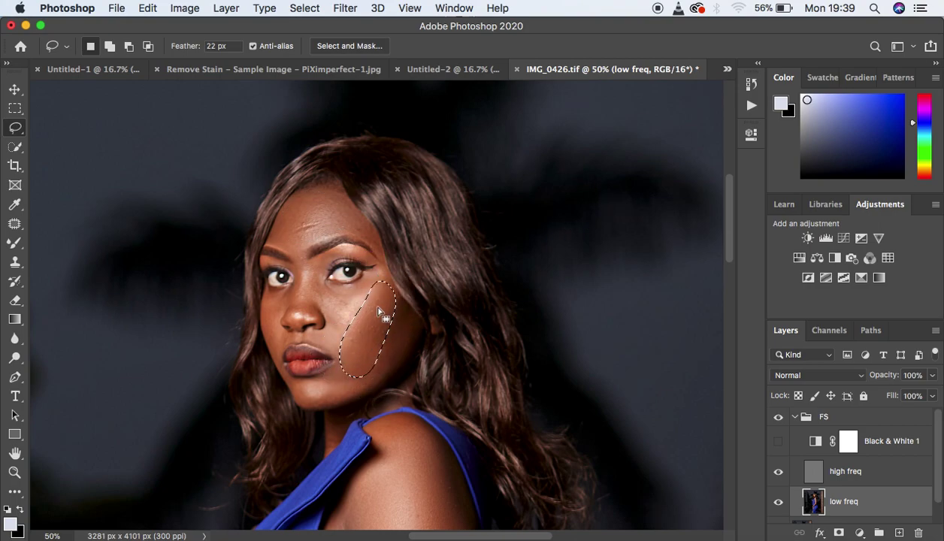
right_click(378, 310)
click(448, 508)
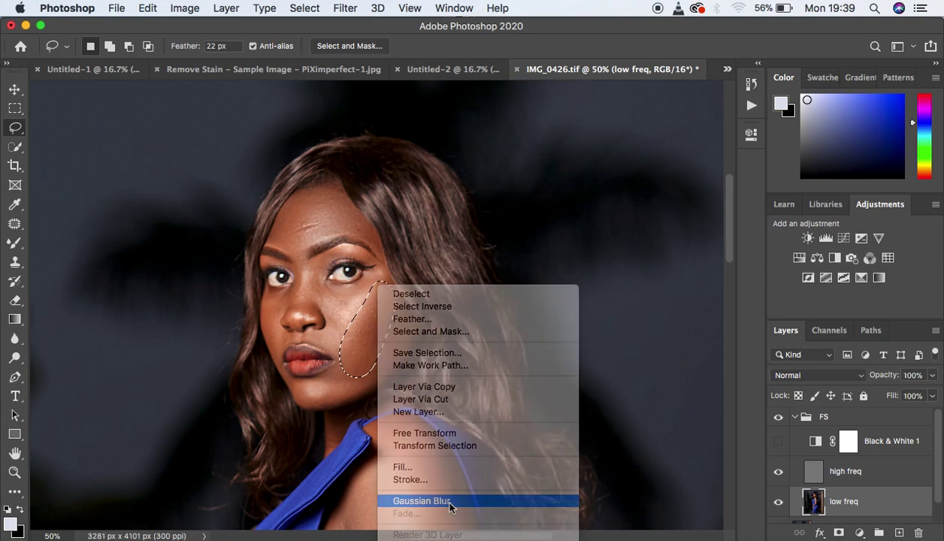
key(ctrl+d)
Lasso the lower cheek along the jawline, reapply the last Gaussian Blur, and deselect it
mouse_move(391, 307)
mouse_down()
mouse_move(316, 395)
mouse_move(339, 400)
mouse_move(370, 387)
mouse_move(406, 346)
mouse_move(400, 314)
mouse_up()
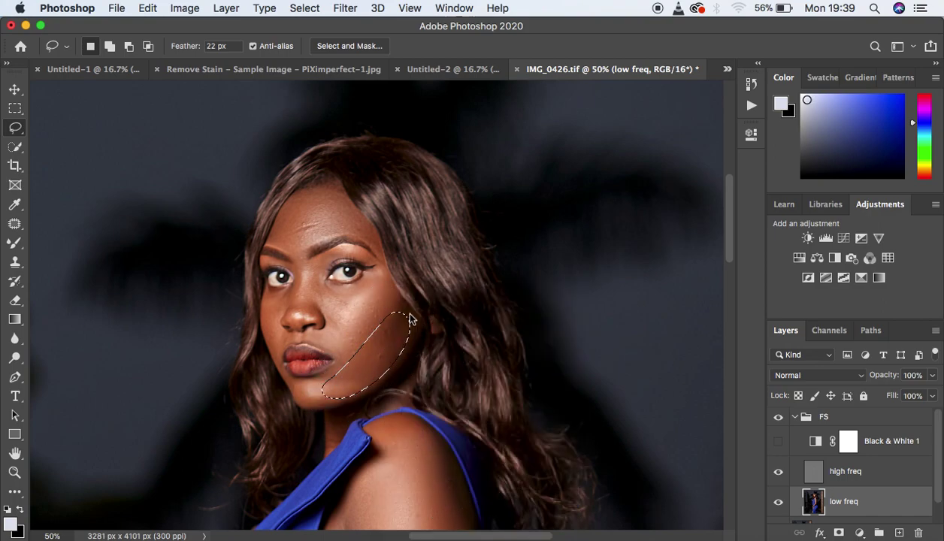
right_click(391, 345)
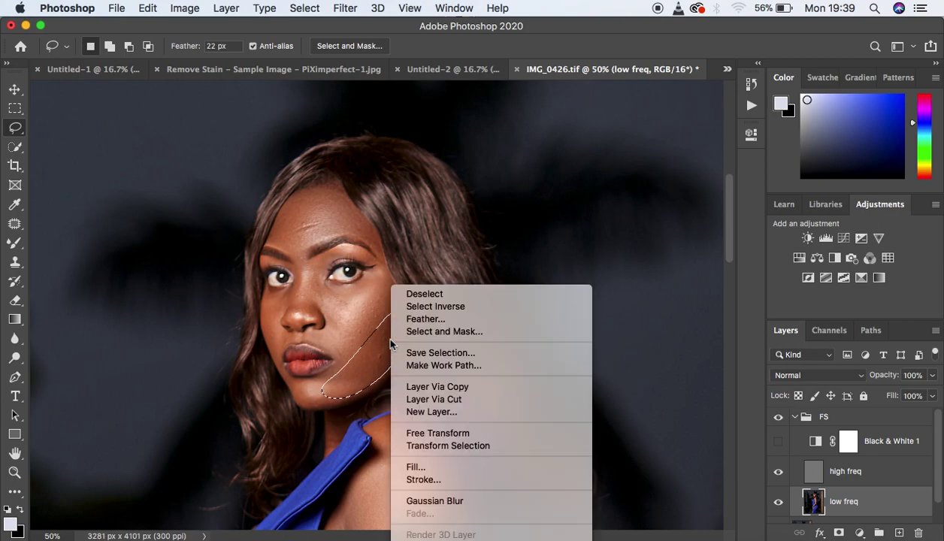
click(472, 501)
key(ctrl+d)
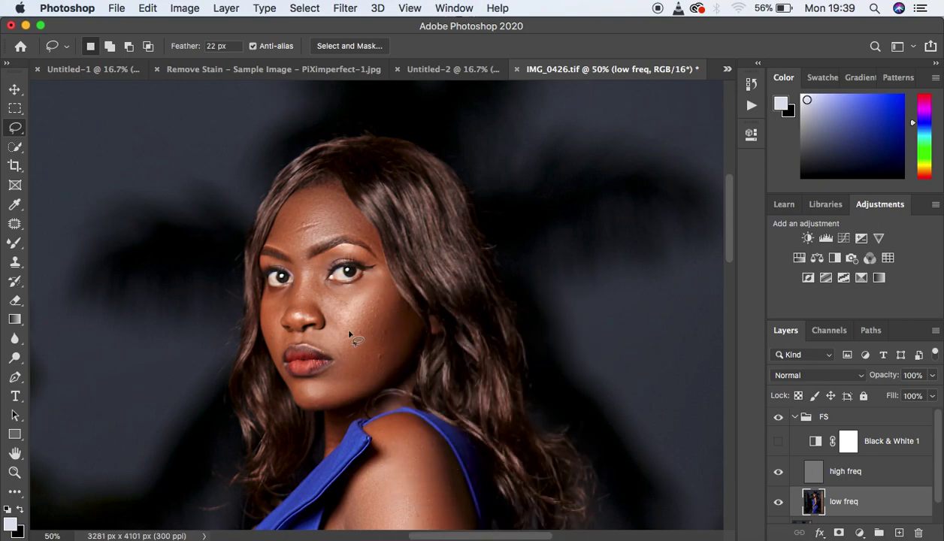
Lasso the small cheek area on the far side of the nose and reapply the last Gaussian Blur
mouse_move(278, 304)
mouse_down()
mouse_move(282, 340)
mouse_move(271, 339)
mouse_move(272, 309)
mouse_up()
right_click(273, 309)
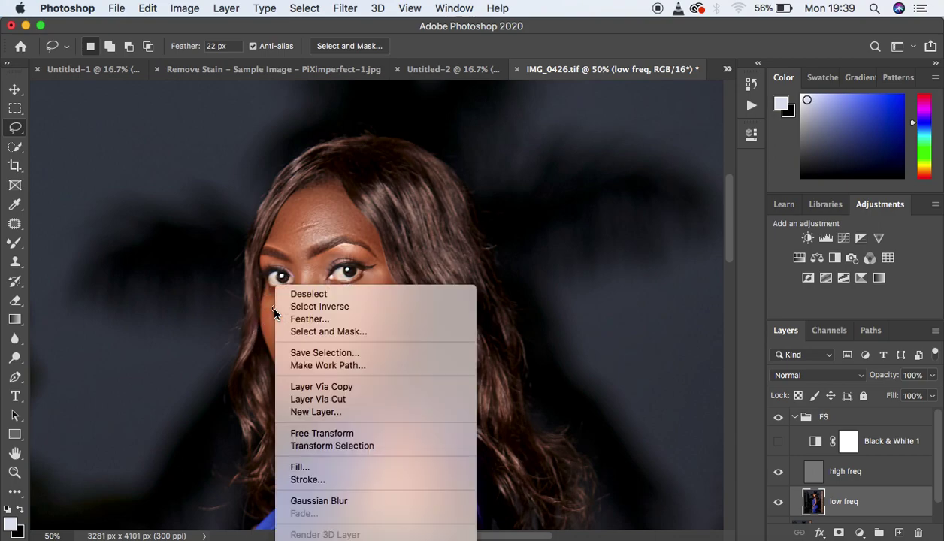
click(331, 501)
Lasso a long narrow strip down the upper arm to the elbow and reapply the last Gaussian Blur
key(super+minus)
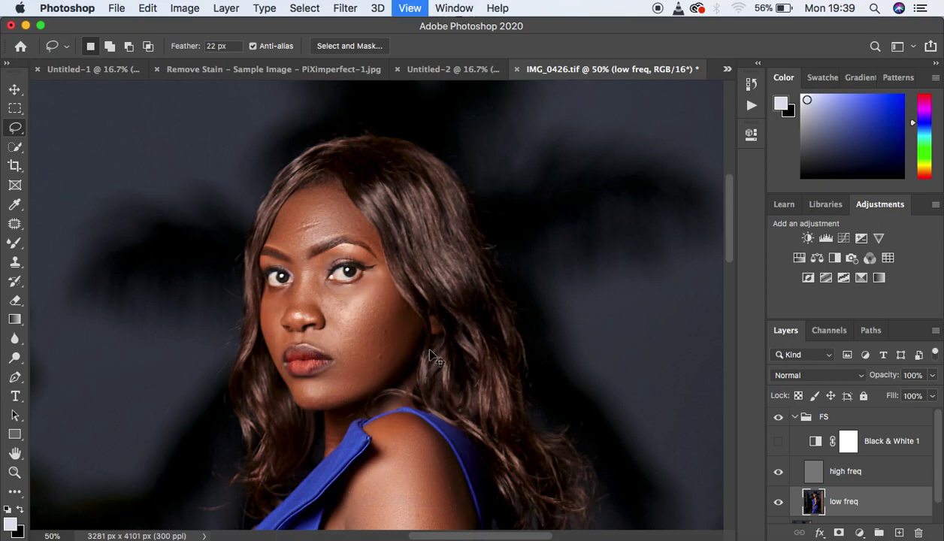
key(super+minus)
key(super+minus)
key(super+minus)
key(super+plus)
key(super+plus)
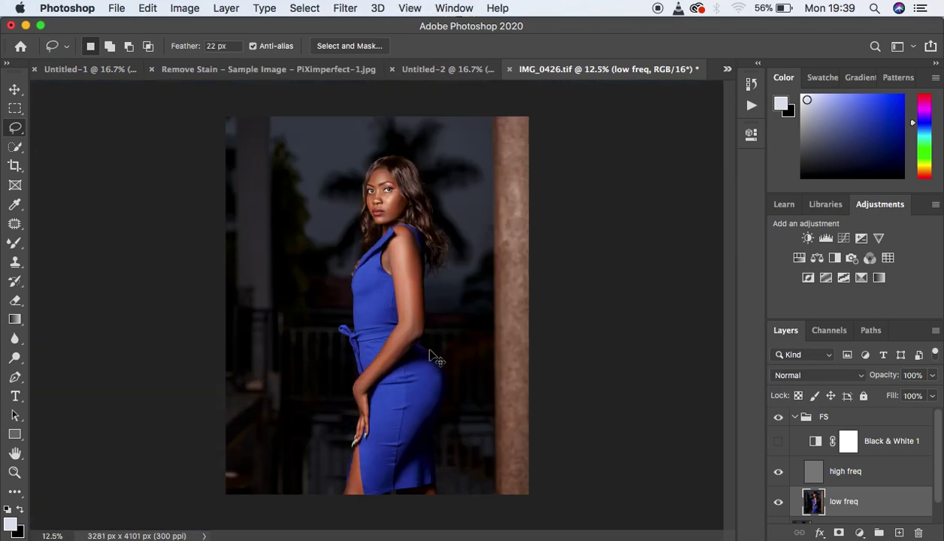
click(429, 329)
mouse_move(429, 329)
mouse_down()
mouse_move(422, 225)
mouse_move(417, 339)
mouse_up()
right_click(427, 304)
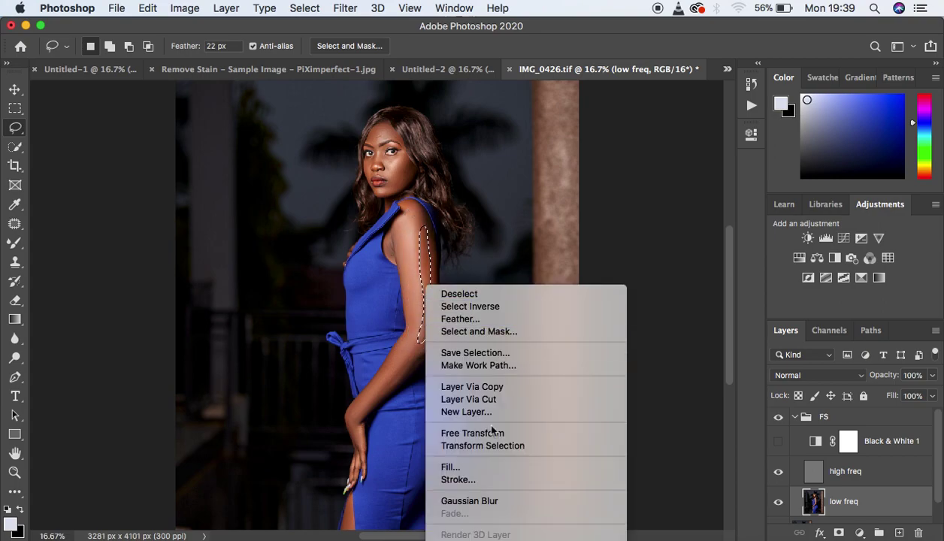
click(508, 501)
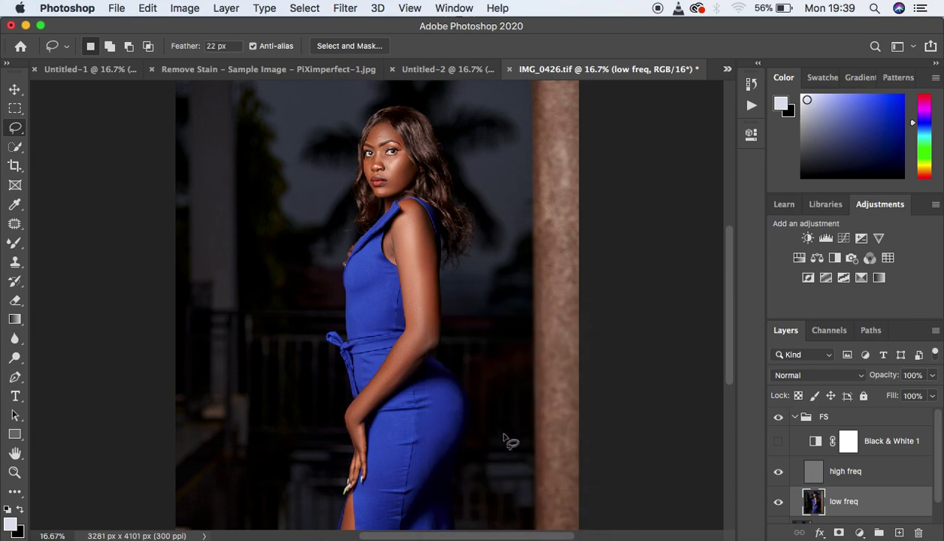
View the full figure and toggle the FS group's visibility to compare the blurred skin with the original
key(super+minus)
key(super+minus)
key(super+equal)
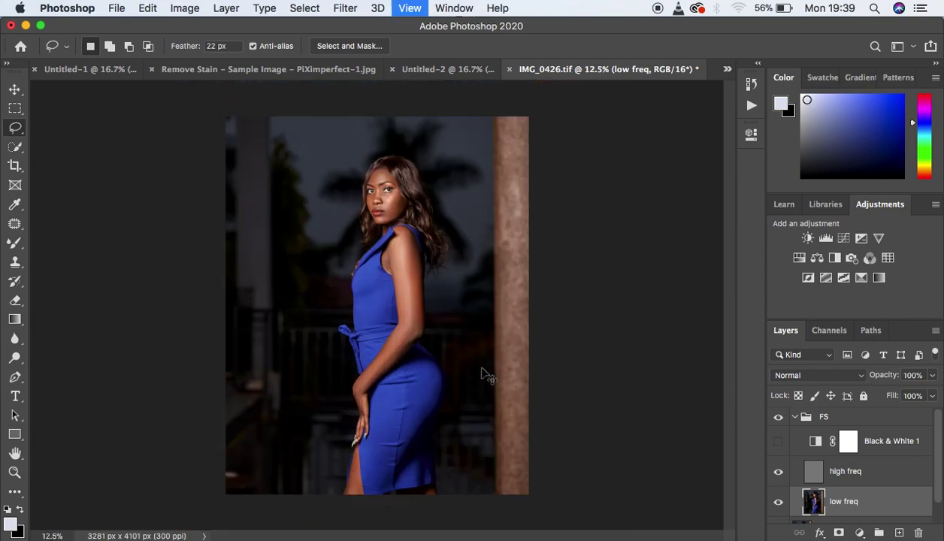
key(super+equal)
click(779, 420)
click(779, 420)
click(779, 420)
click(779, 420)
click(779, 420)
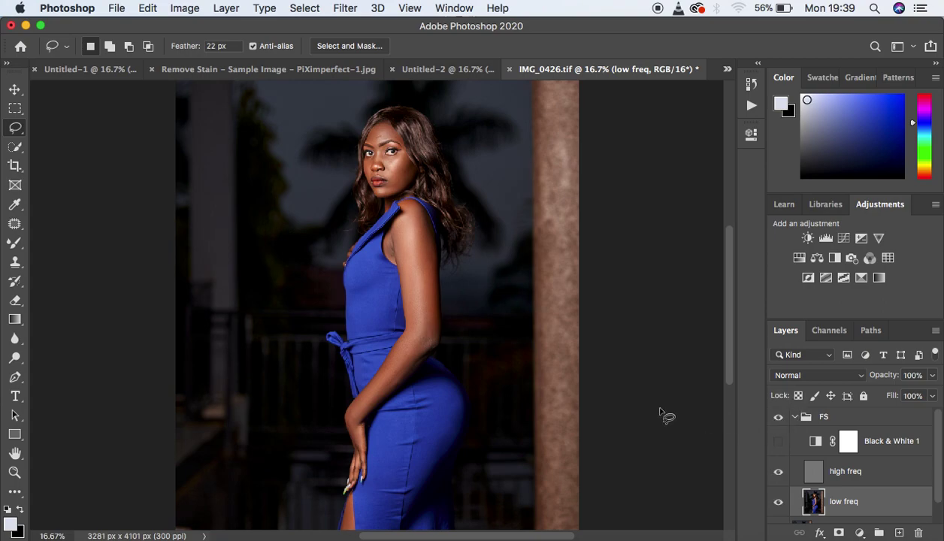
Clone clean skin texture over the marks near the elbow on the high freq layer, using a size 50 Clone Stamp sampling Current Layer
click(851, 474)
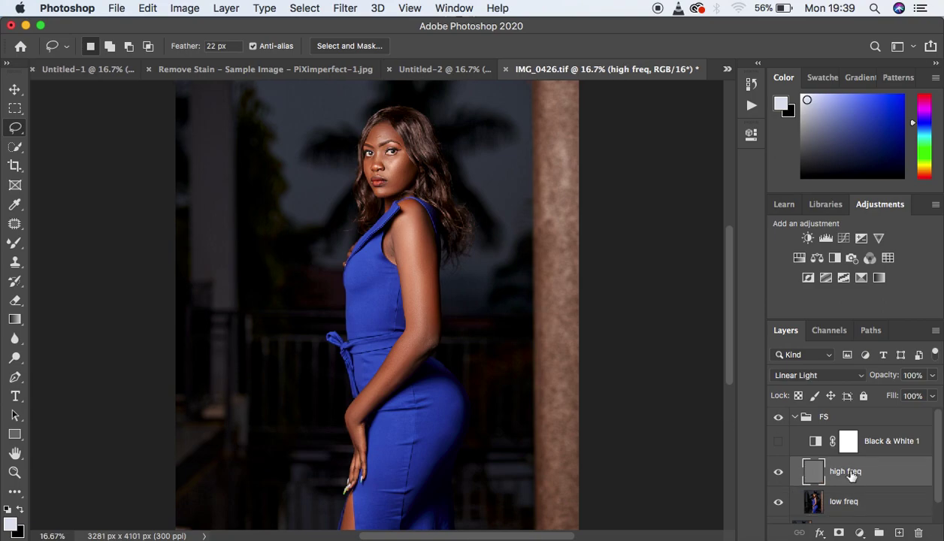
key(super+equal)
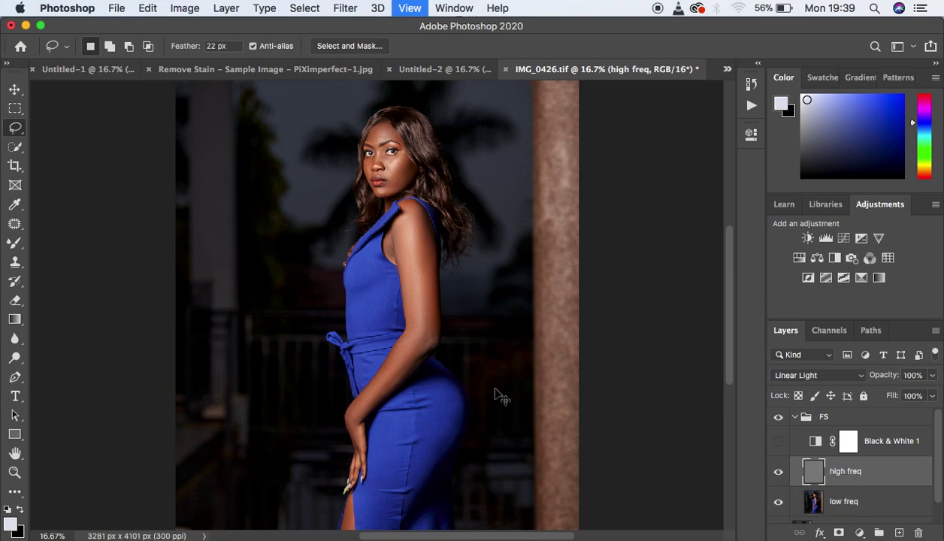
key(super+equal)
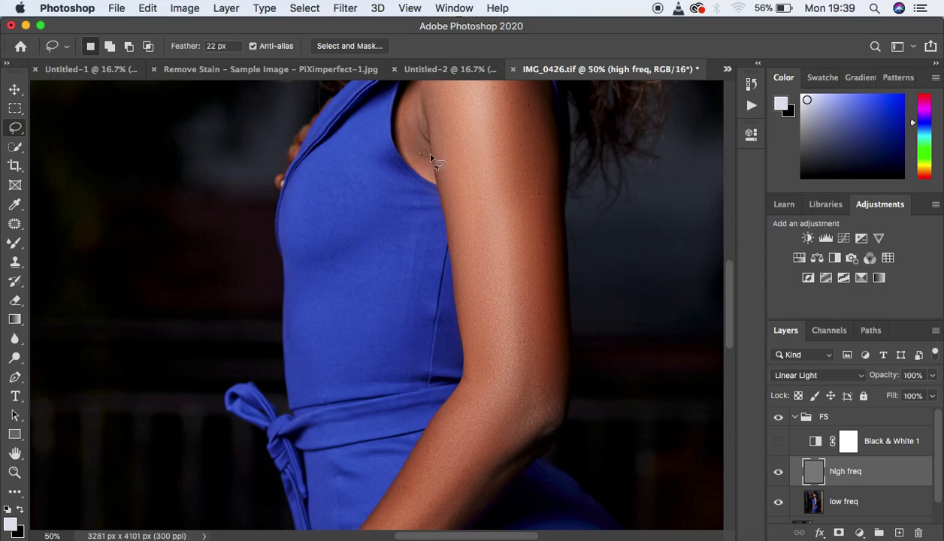
click(15, 261)
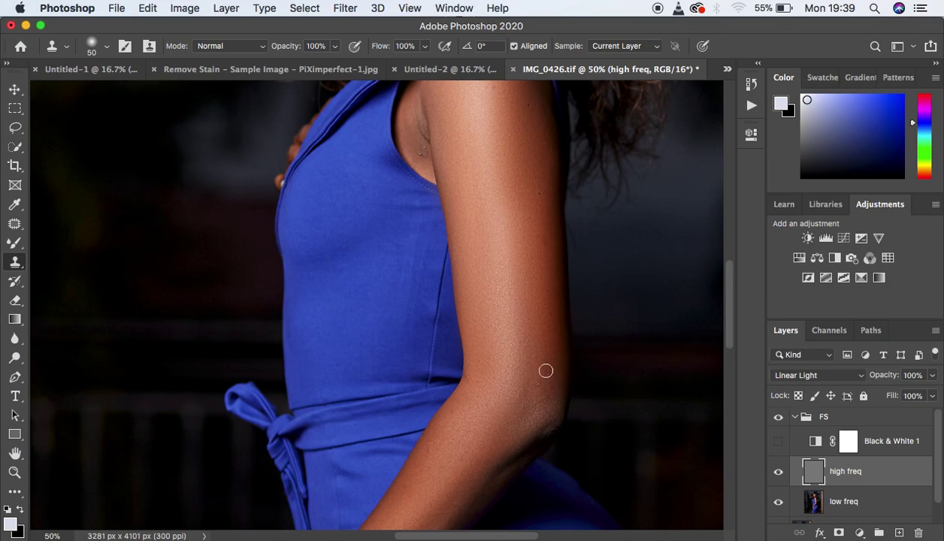
alt+click(544, 366)
click(615, 46)
click(614, 46)
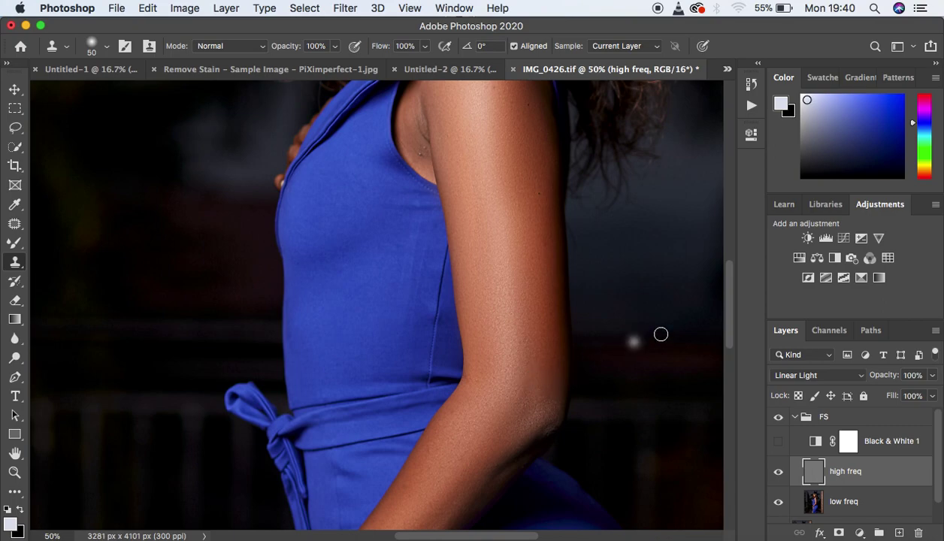
Clone away the blemishes on the underarm, shoulder and cheek of the high freq layer with a size 40 Clone Stamp
drag(727, 322, 716, 276)
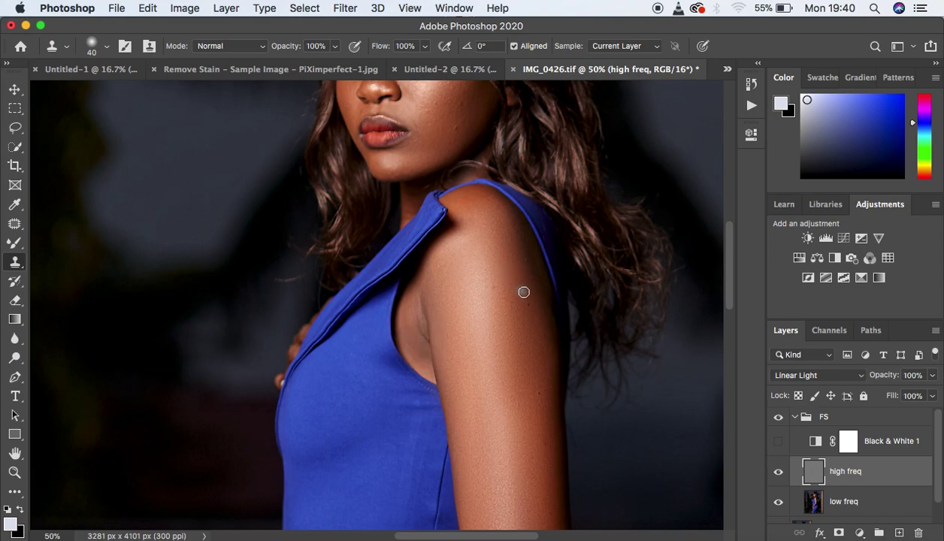
drag(728, 306, 727, 263)
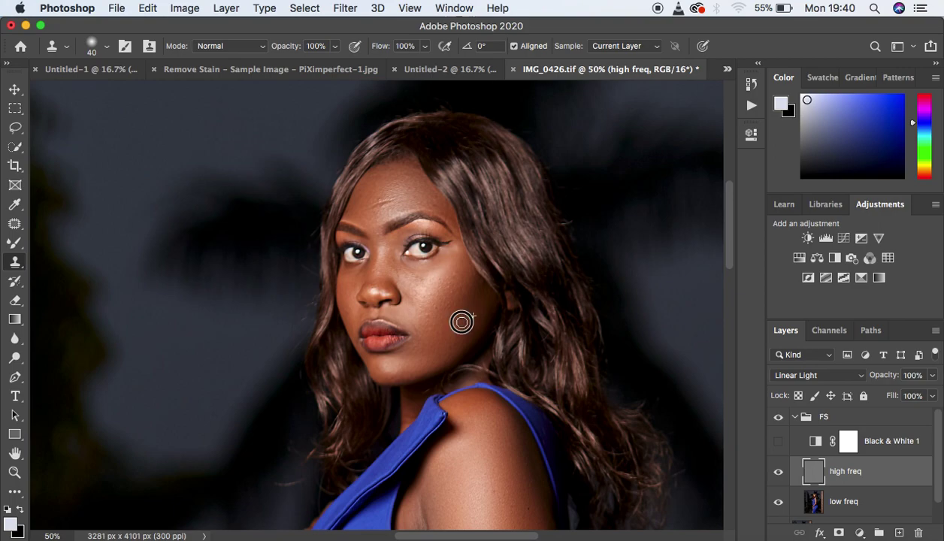
alt+click(483, 297)
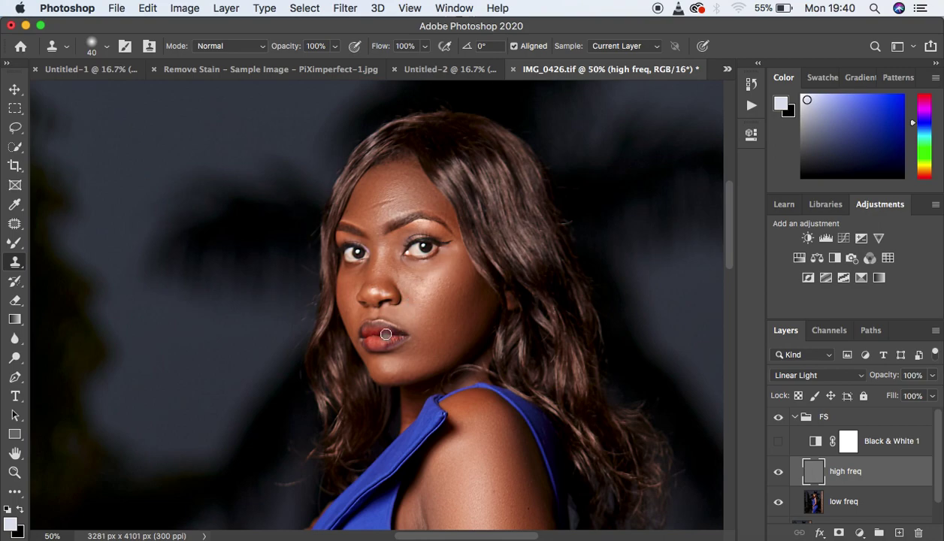
View the whole image and toggle the FS group's visibility to check the finished skin retouch
key(super+minus)
key(super+minus)
key(super+minus)
key(super+minus)
key(super+minus)
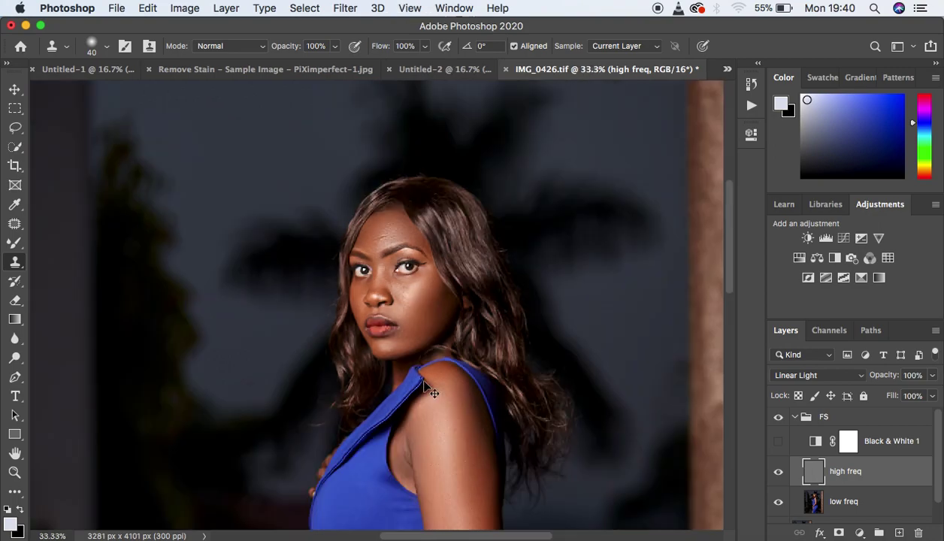
key(super+plus)
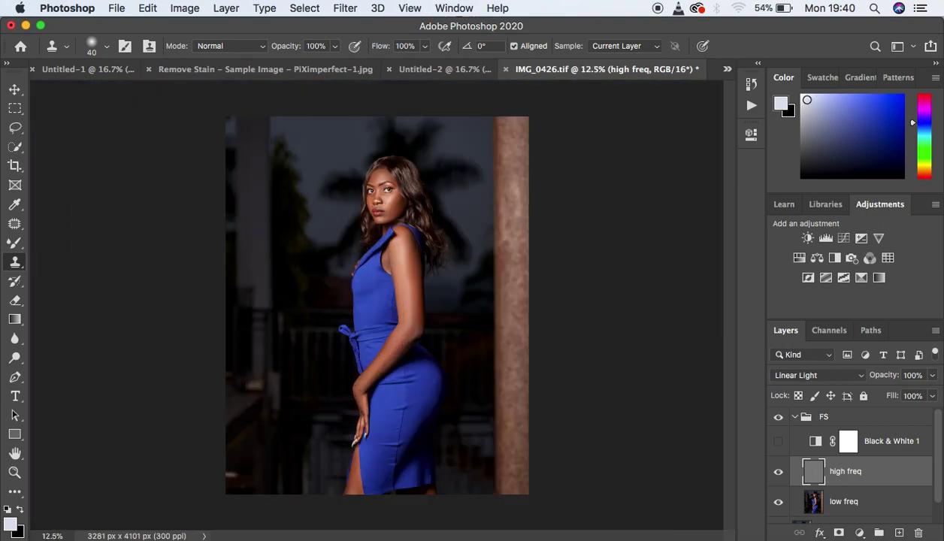
click(780, 420)
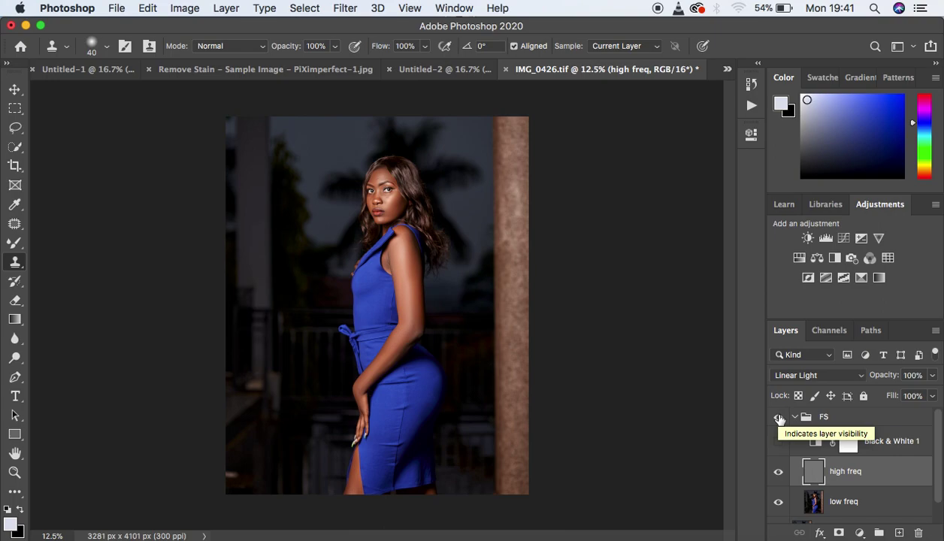
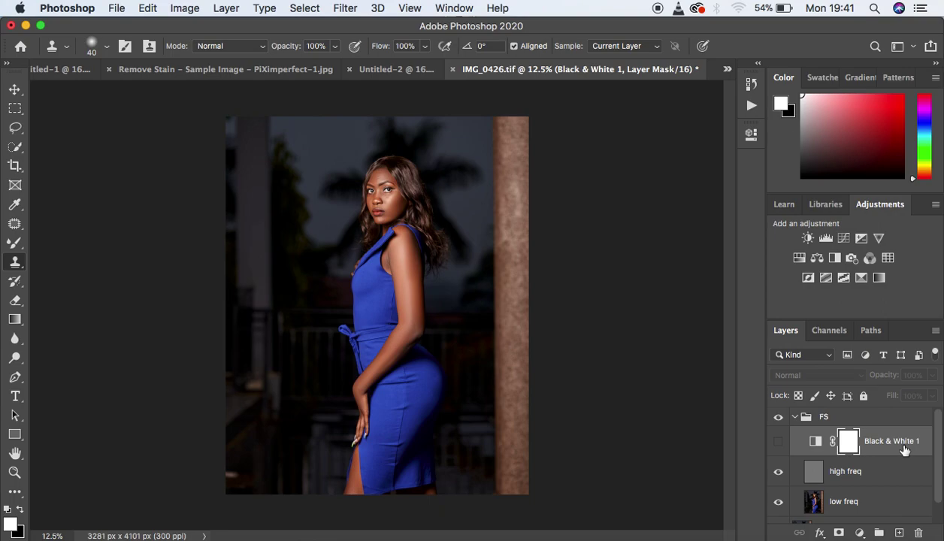
Collapse the FS group, then stamp all visible layers into a new layer above it and duplicate that layer
click(795, 417)
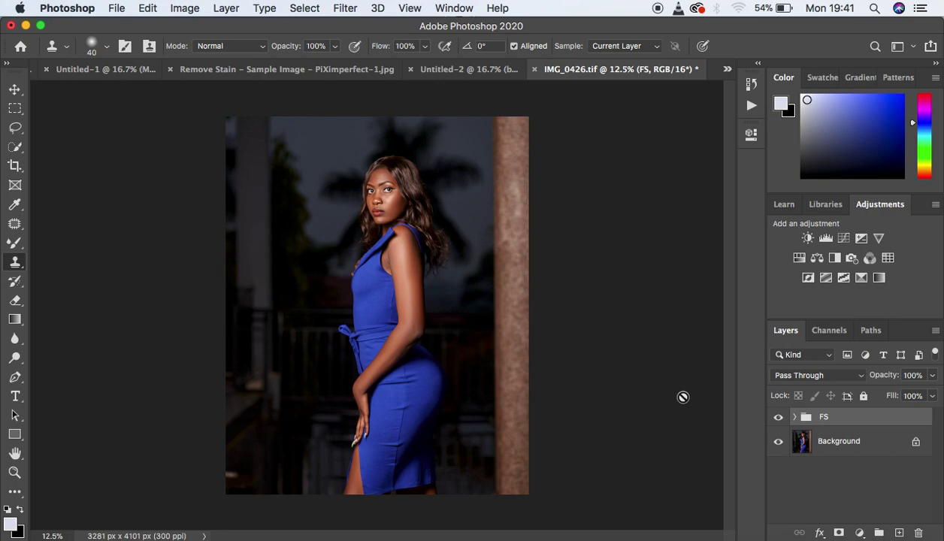
key(super+alt+shift+e)
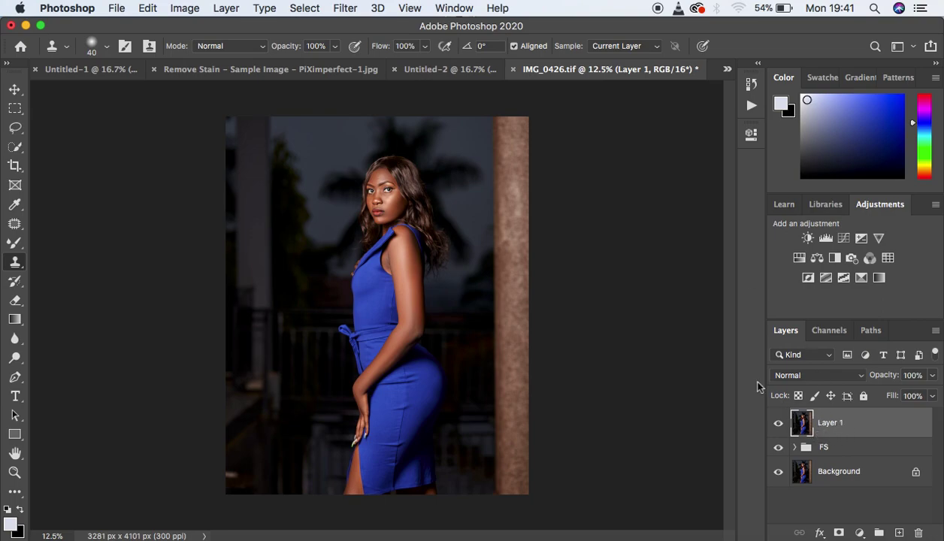
key(super+j)
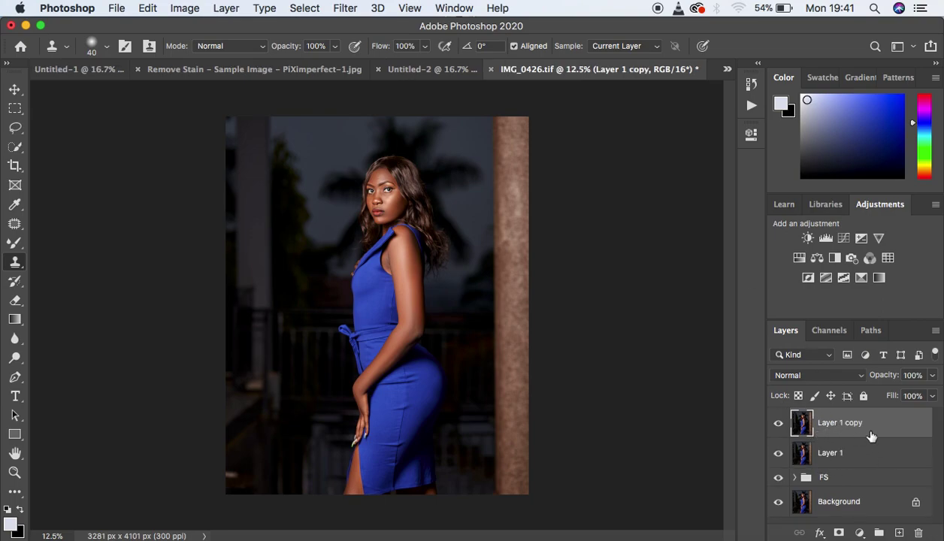
In the Camera Raw Filter's Calibration settings, set primary saturation to -10 for red, -8 for green and -11 for blue
click(347, 9)
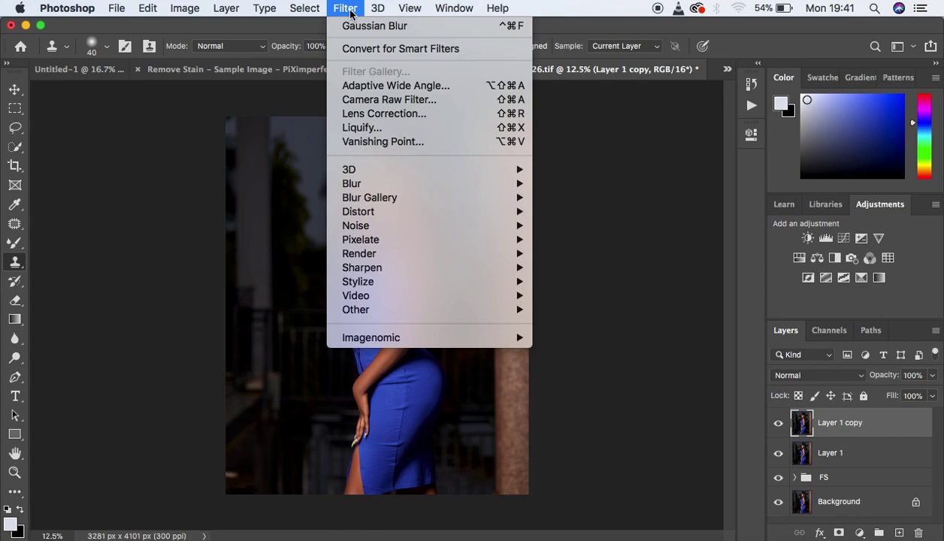
click(390, 102)
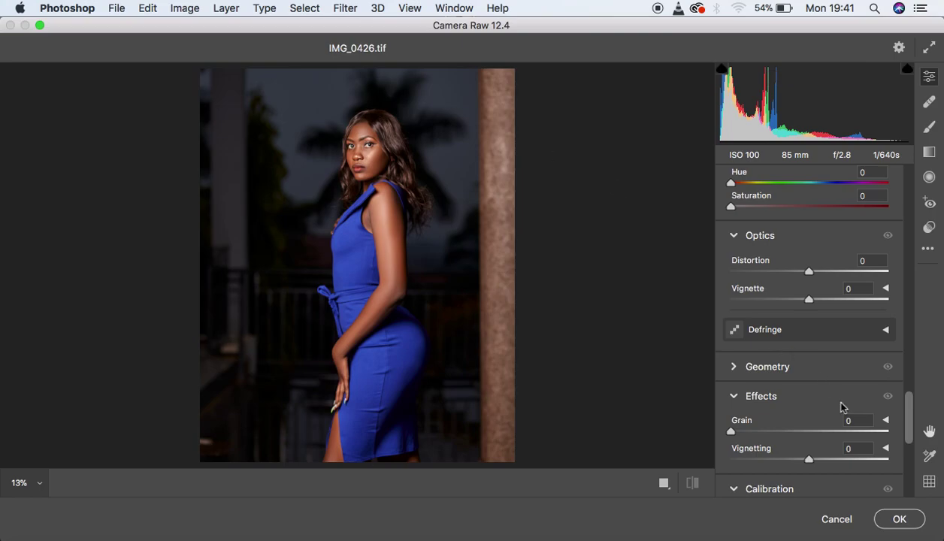
scroll(844, 403, down, 10)
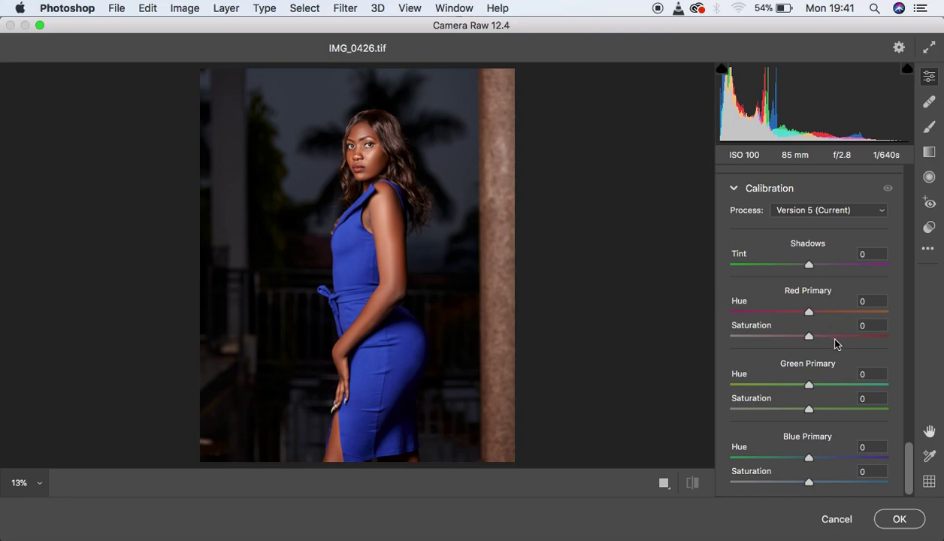
drag(810, 340, 800, 339)
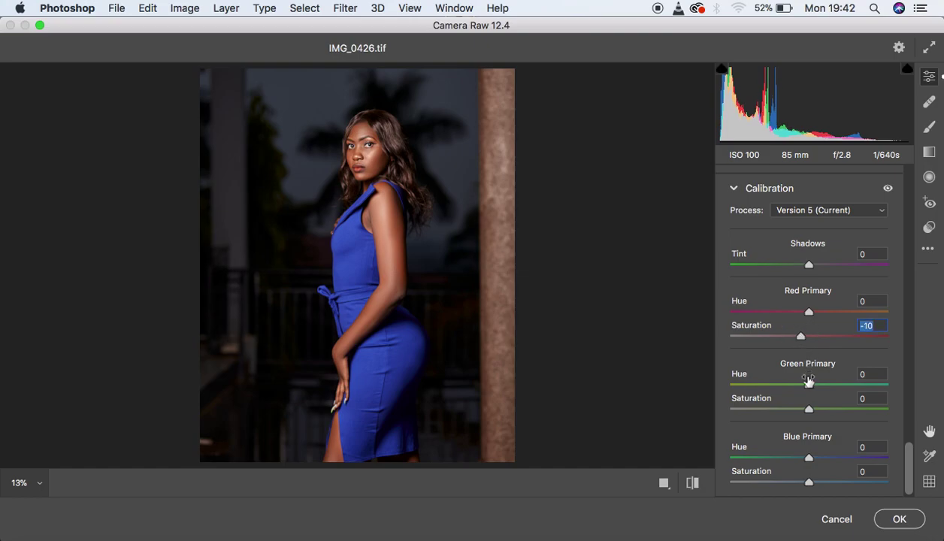
drag(810, 415, 802, 412)
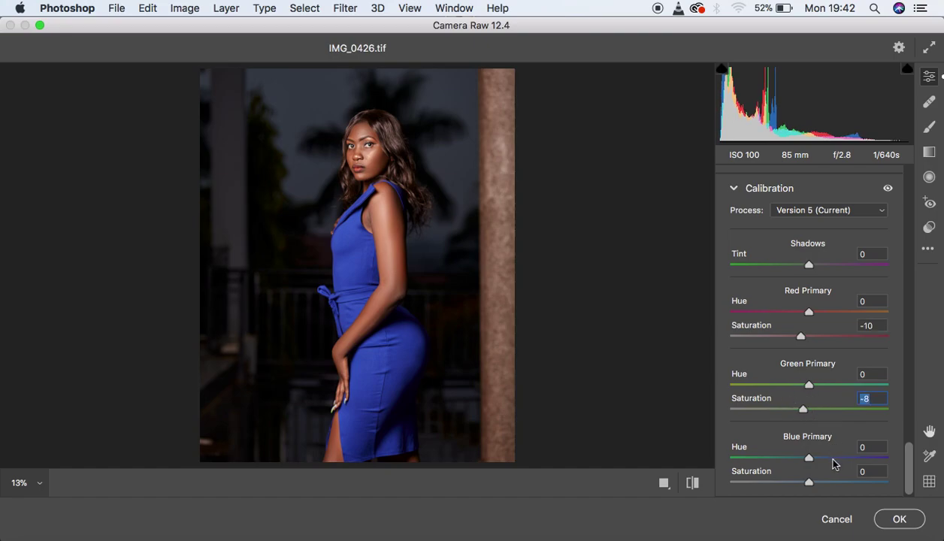
mouse_move(809, 482)
mouse_down()
mouse_move(792, 481)
mouse_move(801, 482)
mouse_up()
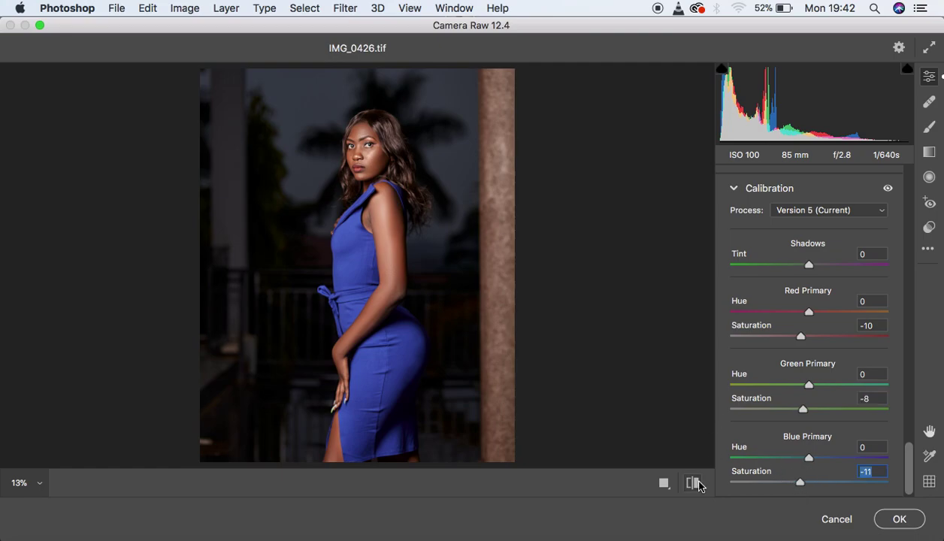
Toggle the Calibration adjustments off and on to compare the image before and after
click(887, 188)
click(888, 188)
scroll(853, 207, up, 10)
scroll(853, 206, up, 5)
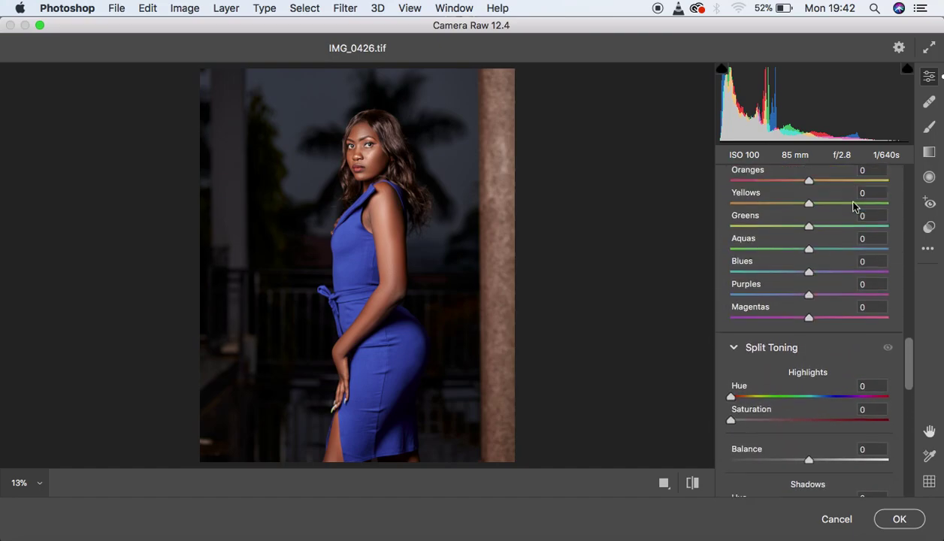
In the Color Mixer's HSL settings, set the oranges luminance to -13 and the oranges hue to +6
click(830, 231)
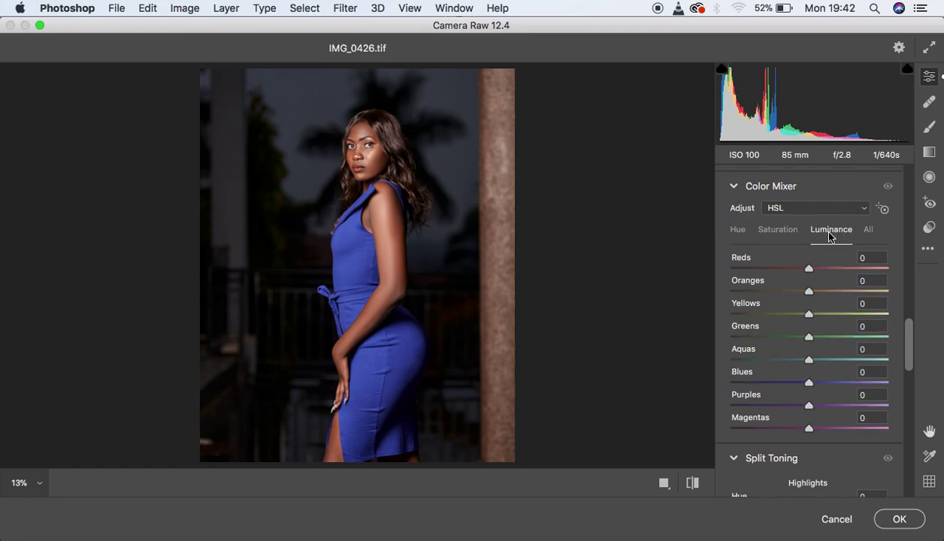
drag(806, 292, 799, 295)
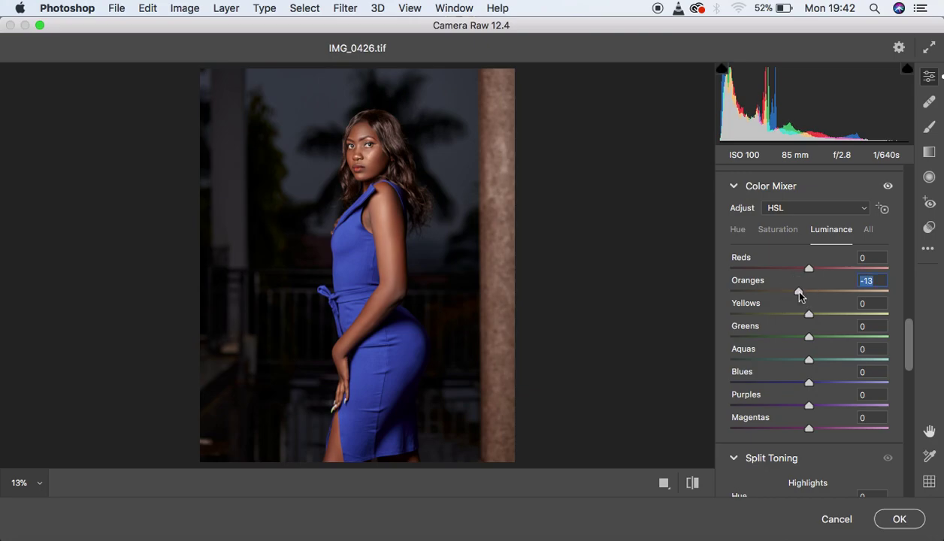
click(734, 232)
drag(809, 294, 814, 295)
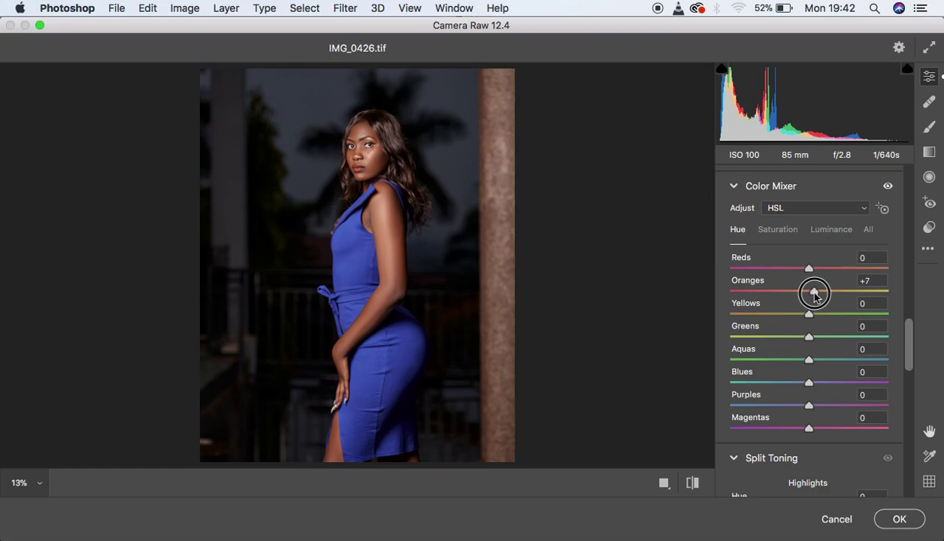
drag(814, 295, 814, 296)
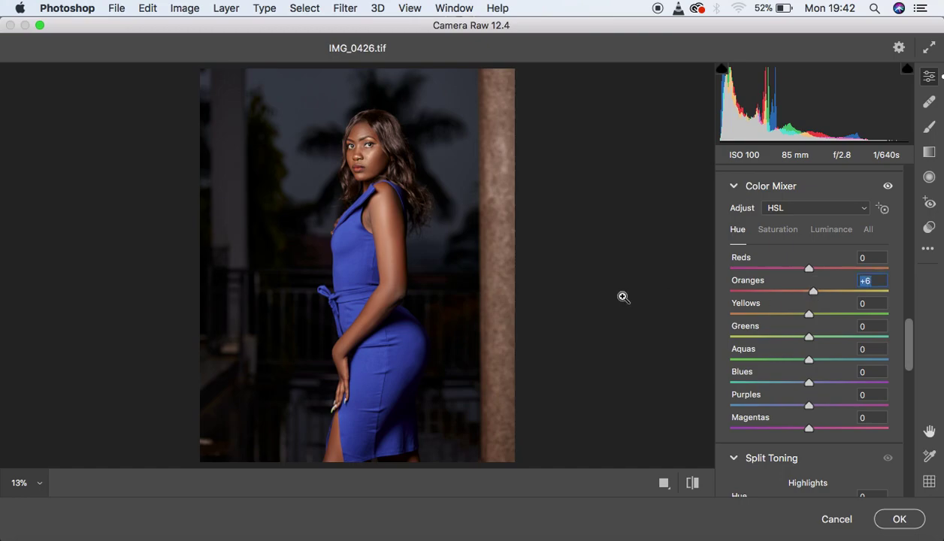
Cycle through the before and after views to compare the Camera Raw adjustments with the original
click(692, 485)
click(692, 485)
click(693, 485)
click(693, 485)
click(692, 485)
click(692, 485)
click(692, 485)
Set up a local adjustment brush for the eyes with its saturation at -63
click(357, 142)
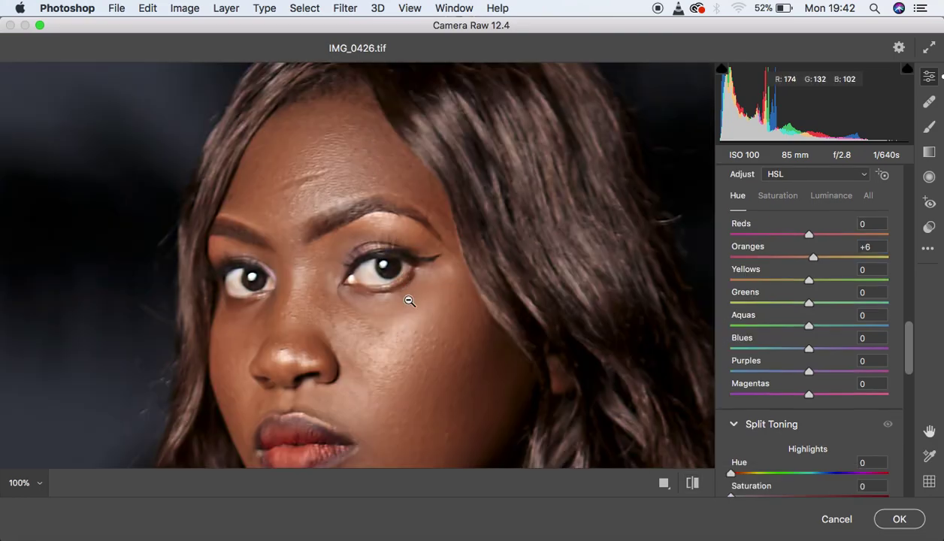
click(368, 288)
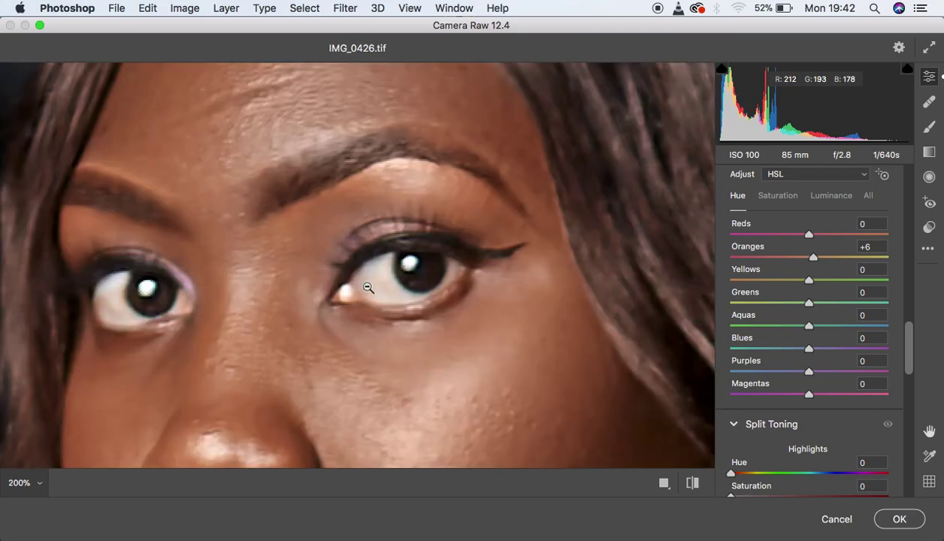
key(h)
drag(337, 272, 443, 257)
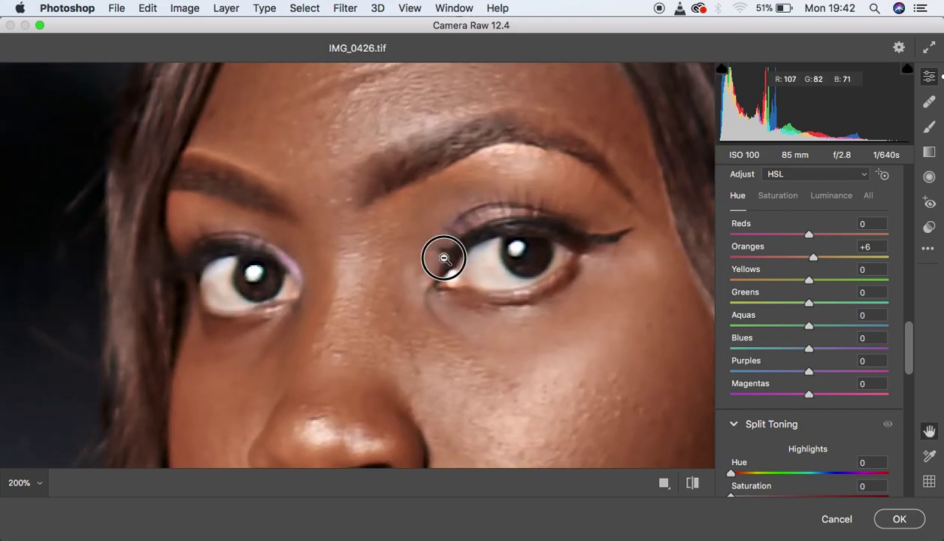
click(928, 127)
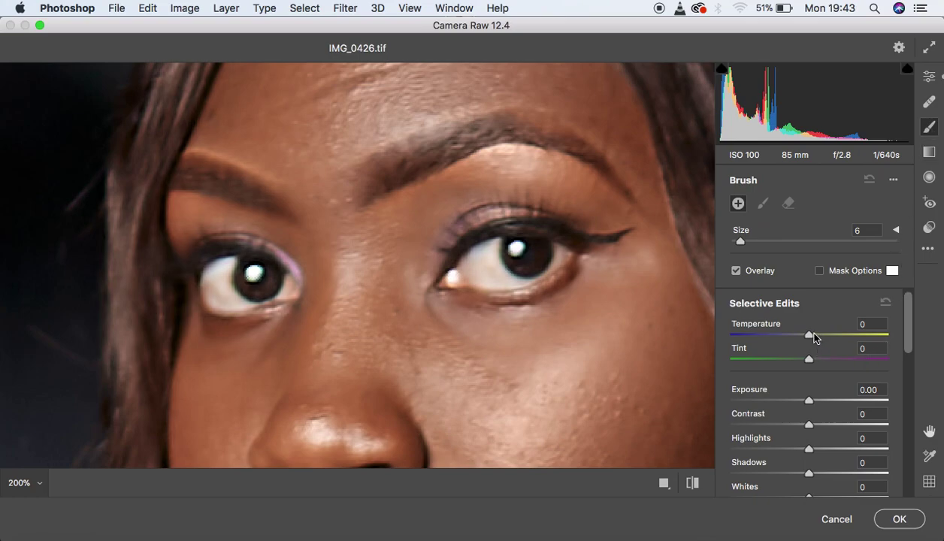
drag(809, 340, 855, 360)
drag(909, 337, 910, 369)
drag(808, 356, 811, 358)
drag(807, 404, 811, 402)
drag(910, 348, 915, 430)
drag(808, 394, 759, 392)
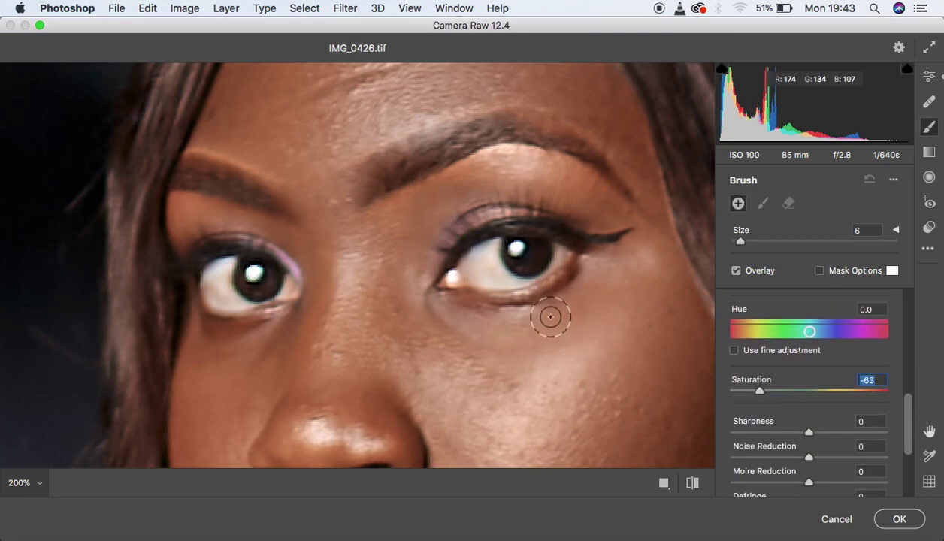
Reduce the adjustment brush to size 3 and paint over the whites of both eyes
key(bracketleft)
key(bracketleft)
key(bracketleft)
key(bracketleft)
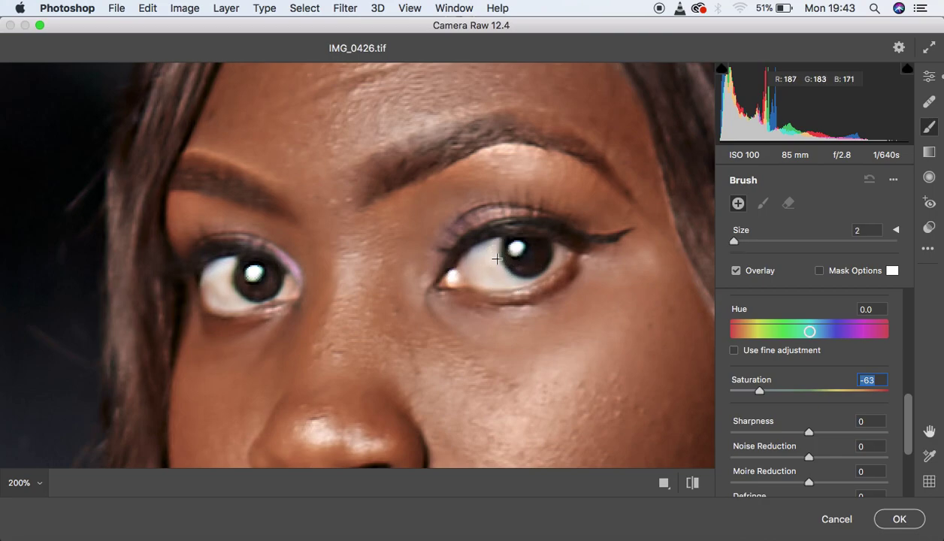
key(bracketright)
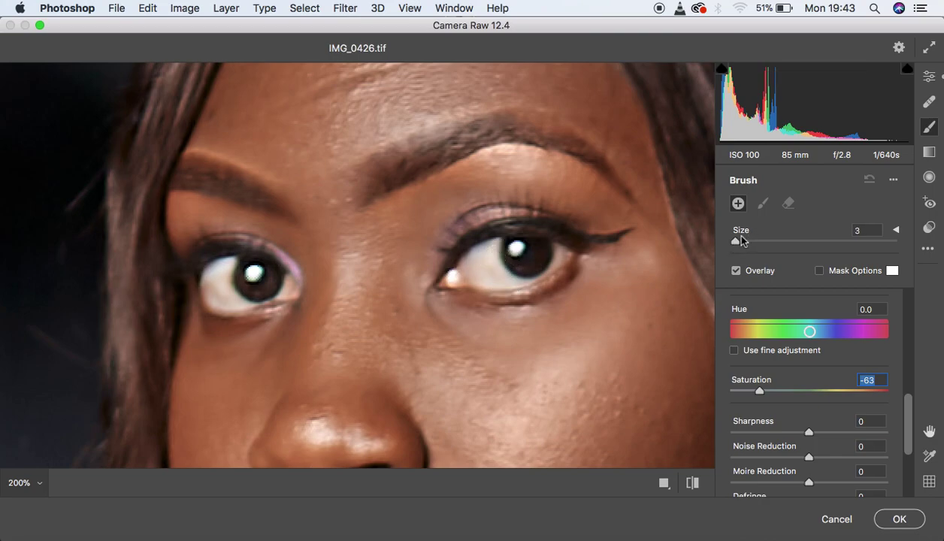
click(489, 248)
mouse_move(489, 248)
mouse_down()
mouse_move(498, 279)
mouse_move(491, 248)
mouse_move(499, 275)
mouse_move(484, 264)
mouse_move(488, 246)
mouse_move(485, 269)
mouse_move(514, 276)
mouse_move(489, 273)
mouse_move(491, 251)
mouse_move(493, 271)
mouse_move(514, 280)
mouse_move(491, 267)
mouse_move(492, 247)
mouse_move(480, 269)
mouse_move(505, 278)
mouse_move(559, 249)
mouse_move(547, 270)
mouse_move(484, 271)
mouse_up()
mouse_move(216, 271)
mouse_down()
mouse_move(232, 304)
mouse_move(223, 260)
mouse_move(213, 280)
mouse_move(240, 301)
mouse_move(224, 285)
mouse_move(249, 297)
mouse_move(284, 282)
mouse_move(250, 293)
mouse_up()
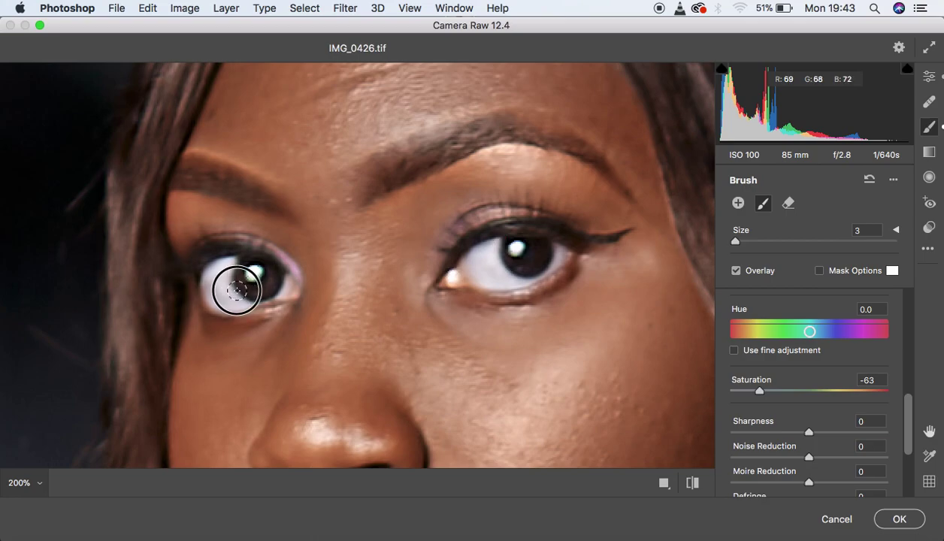
Check the eye correction on the whole figure and apply the Camera Raw adjustments to the duplicated layer
alt+super+click(271, 273)
alt+super+click(272, 273)
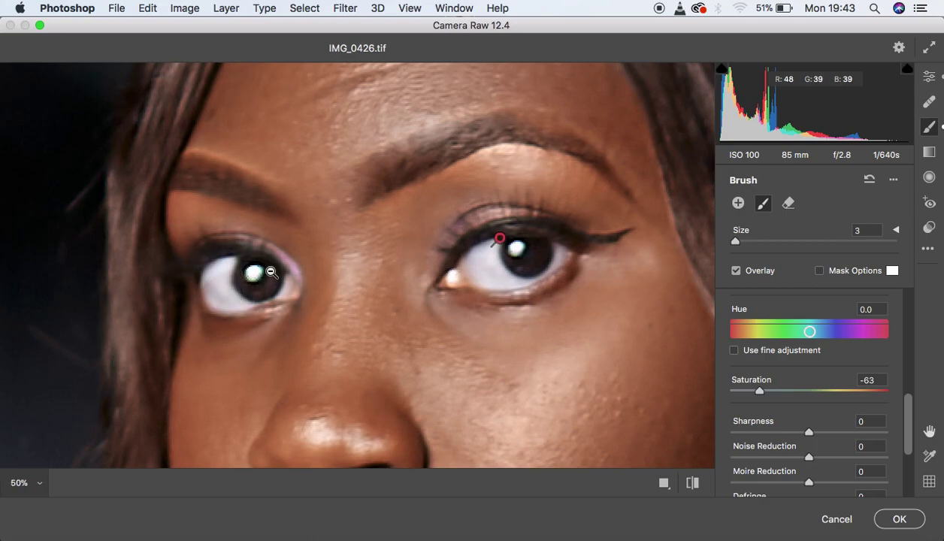
alt+super+click(272, 273)
alt+super+click(271, 273)
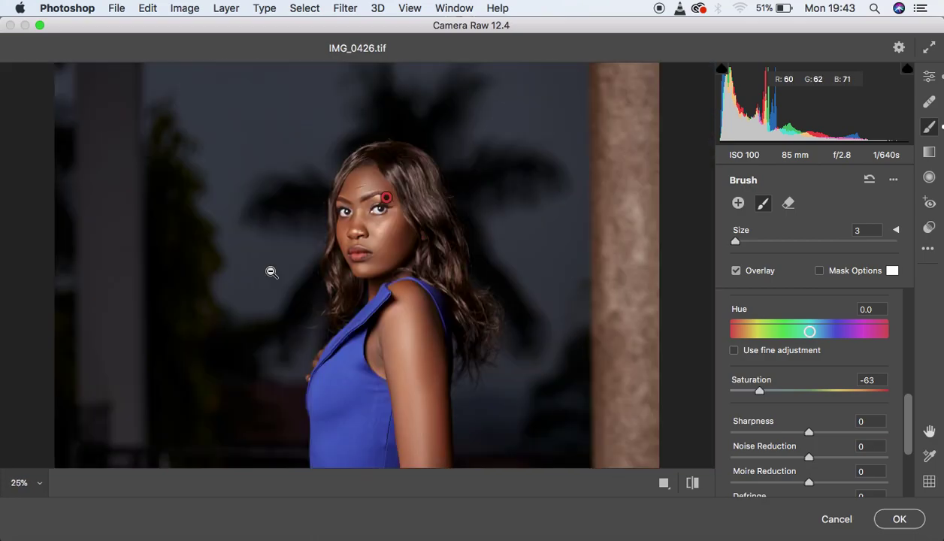
alt+super+click(271, 273)
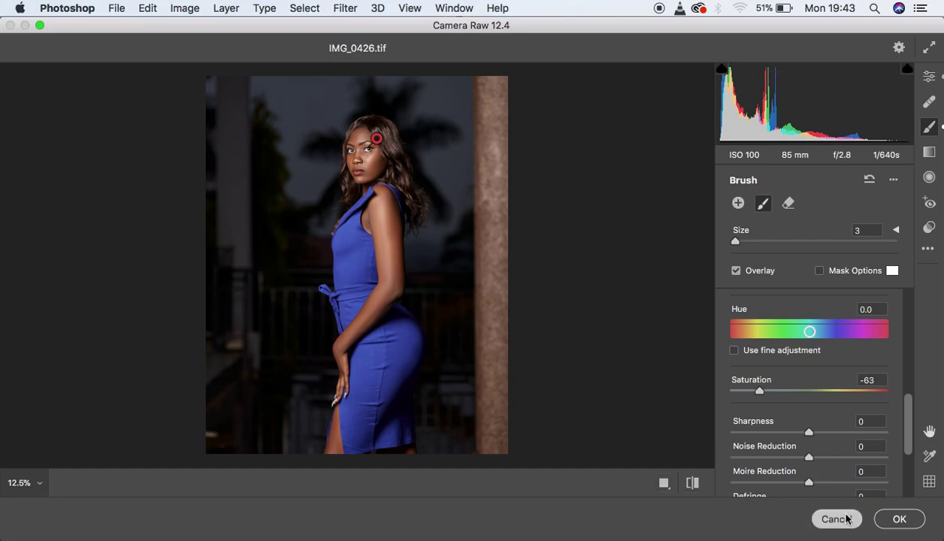
click(891, 518)
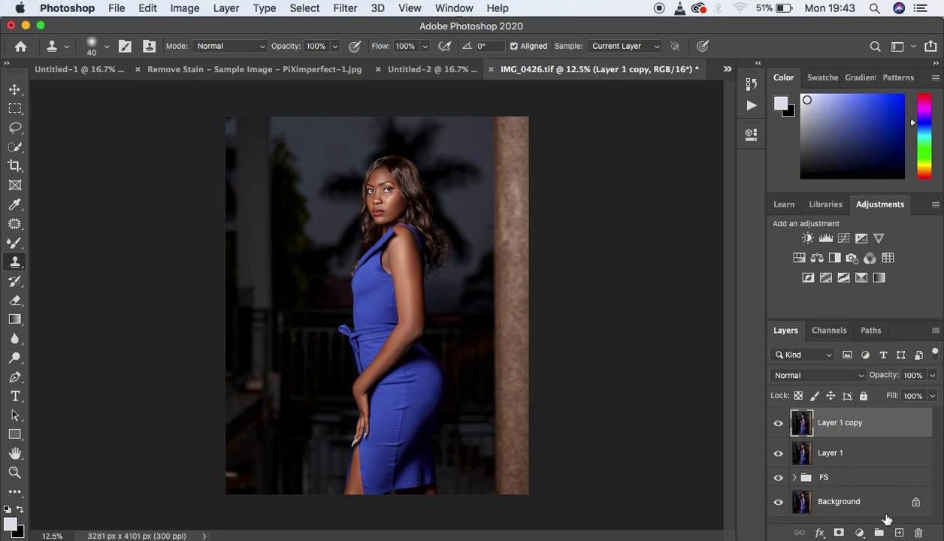
Add a Selective Color adjustment layer and set its Blacks to -3% yellow and +3% black
click(859, 532)
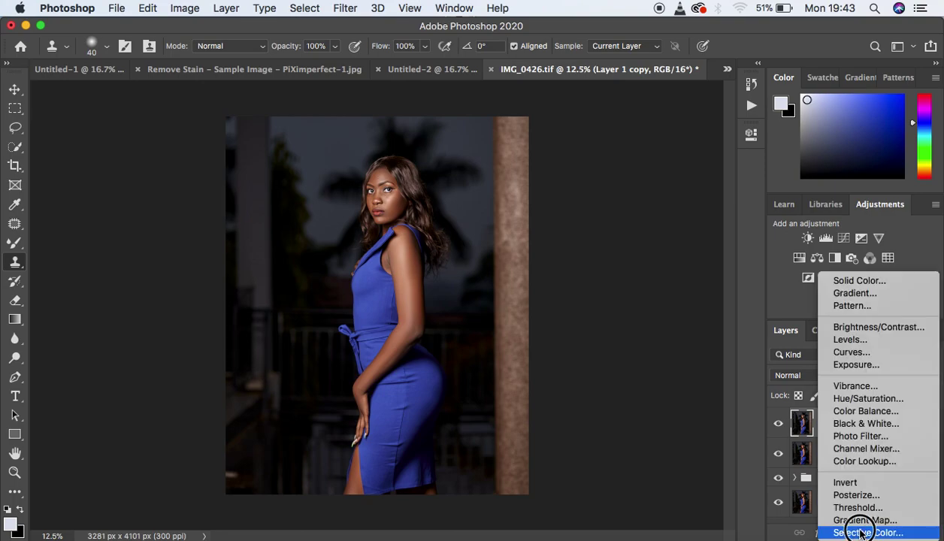
click(861, 532)
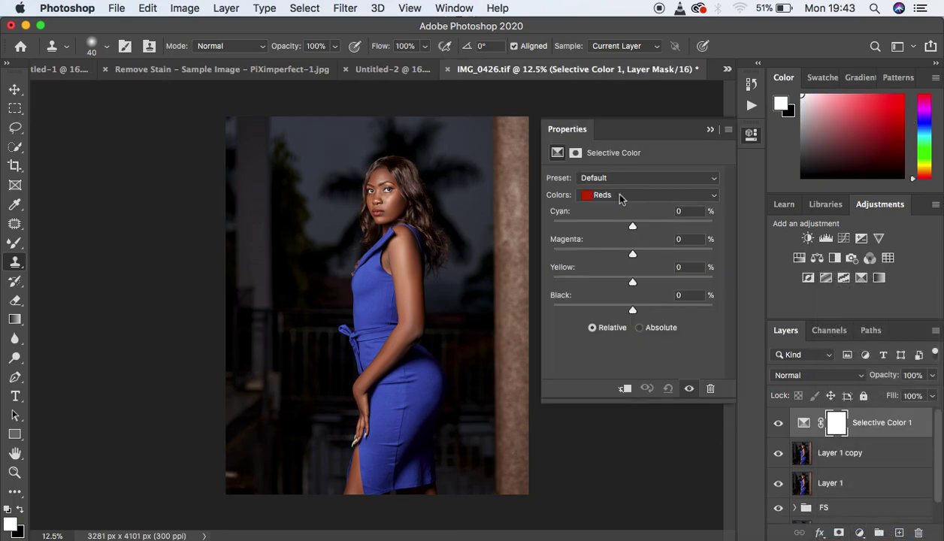
click(620, 197)
click(622, 283)
drag(633, 312, 635, 313)
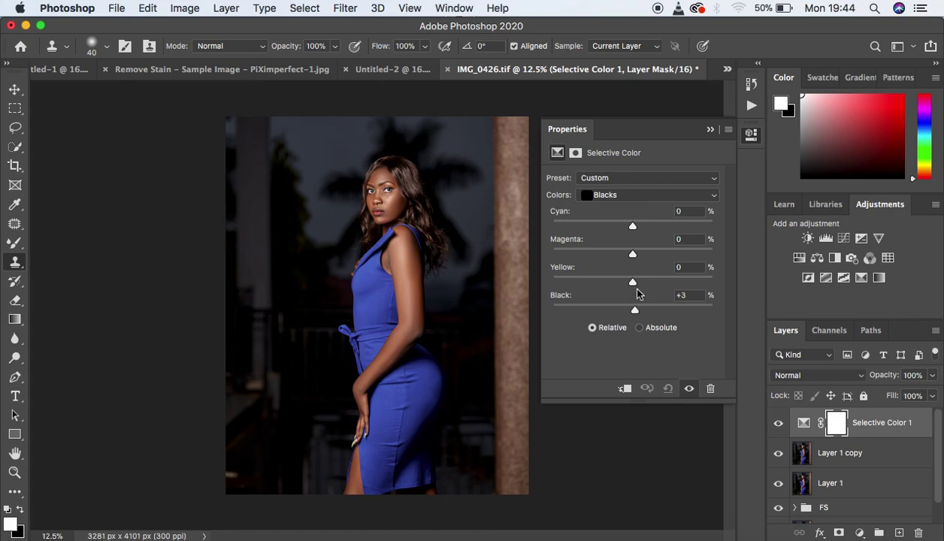
drag(632, 286, 631, 287)
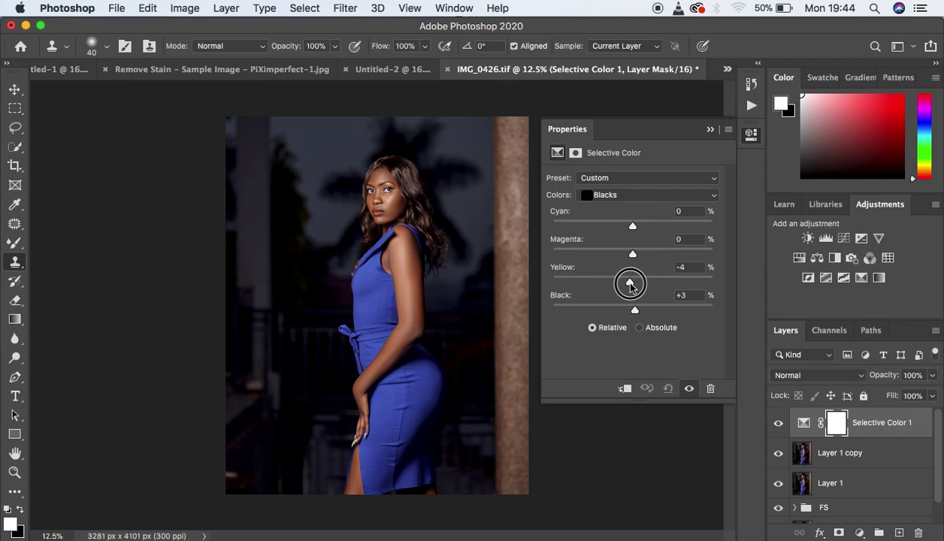
drag(630, 286, 631, 285)
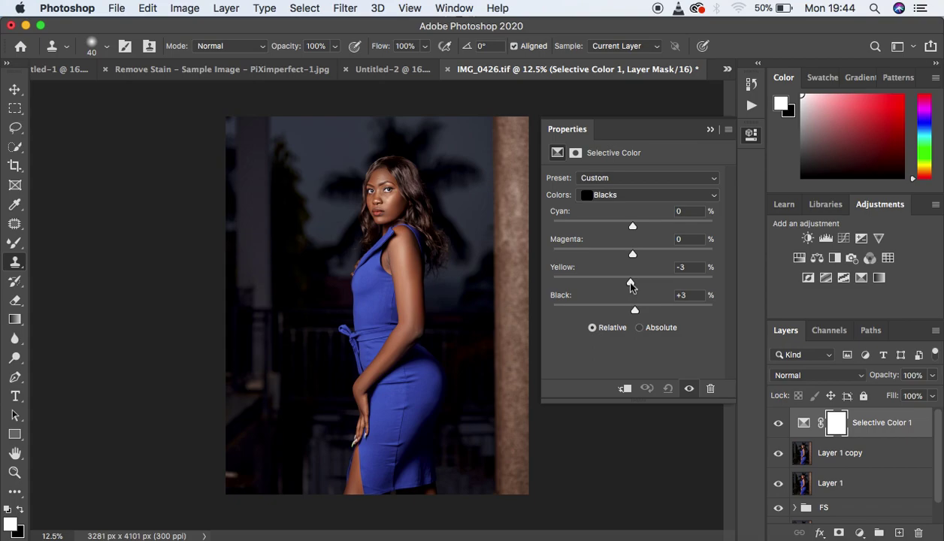
Slightly lower the yellow amount in the Reds of the Selective Color adjustment and collapse its properties
click(621, 194)
click(615, 109)
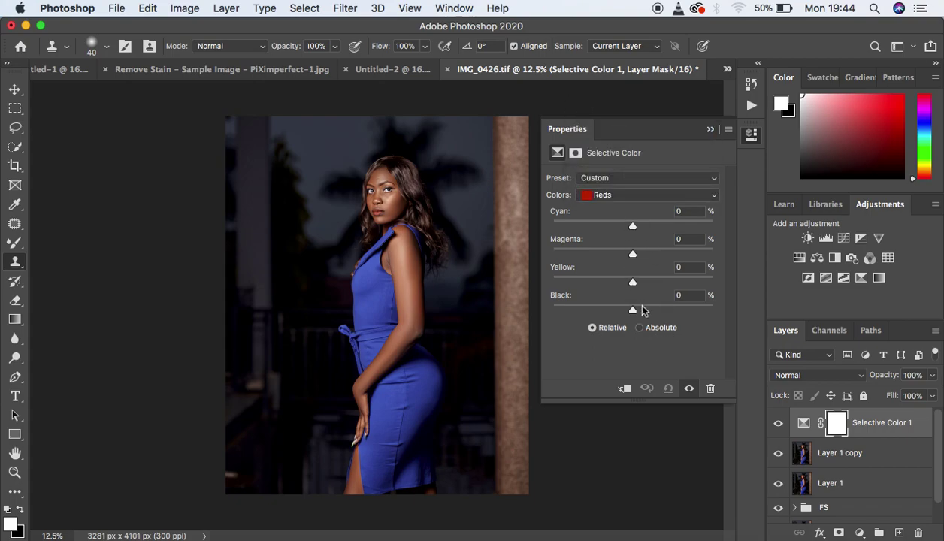
drag(633, 285, 631, 285)
click(709, 132)
Toggle the Selective Color layer's visibility to compare the image with and without it
click(779, 425)
click(779, 425)
click(779, 425)
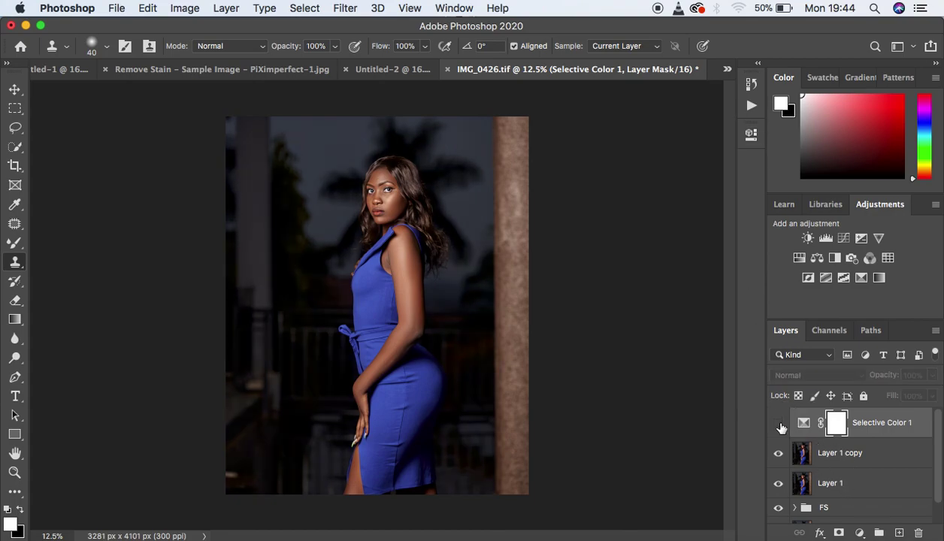
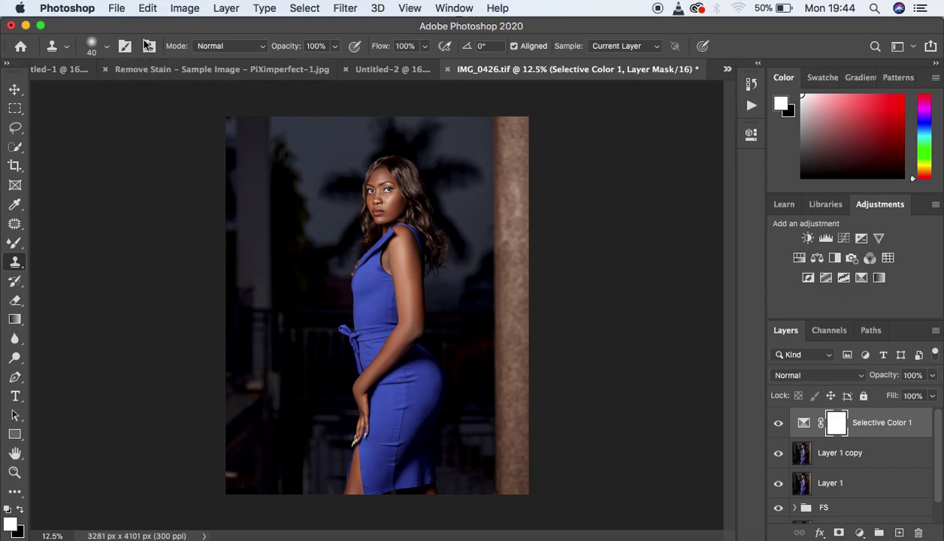
Set up an Export As in JPG format with Bicubic Sharper resampling and the color profile embedded
click(116, 9)
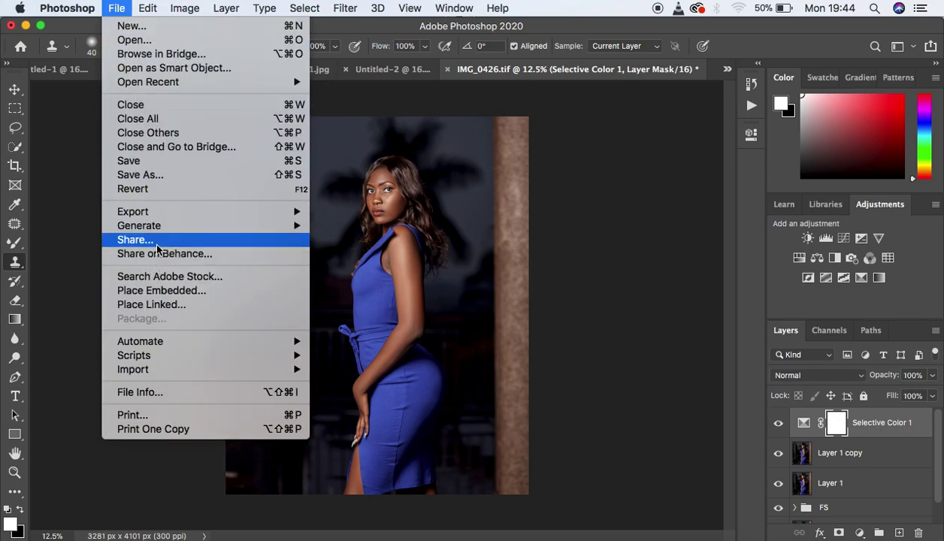
mouse_move(215, 214)
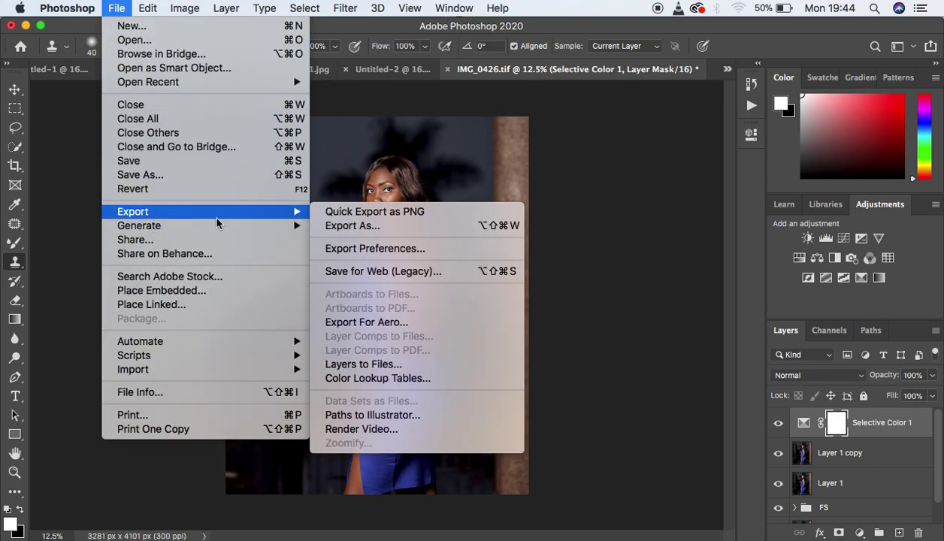
click(346, 227)
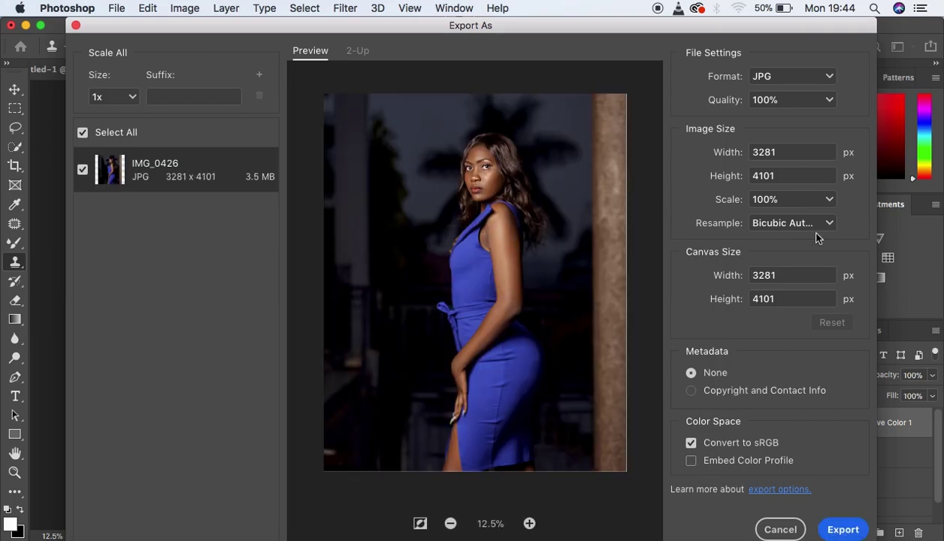
click(802, 77)
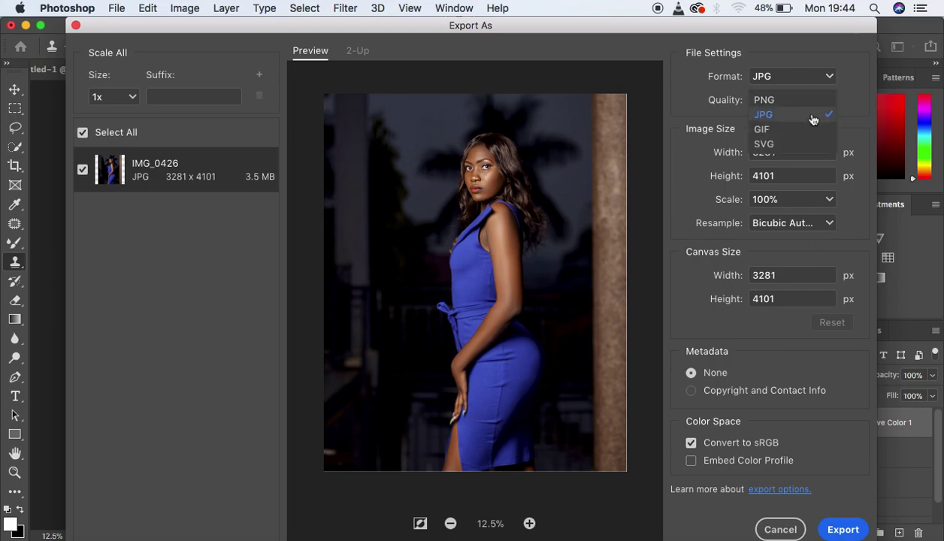
click(813, 117)
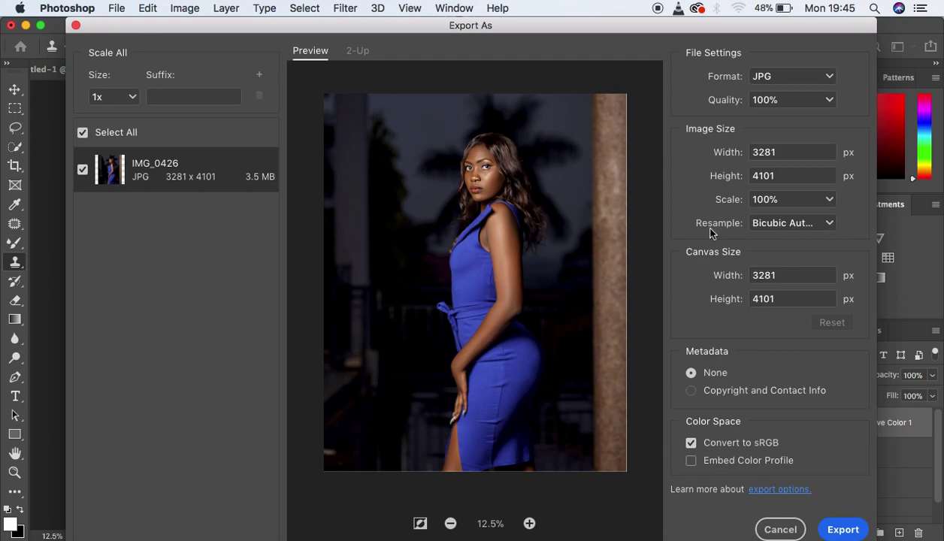
click(801, 226)
click(814, 276)
click(691, 460)
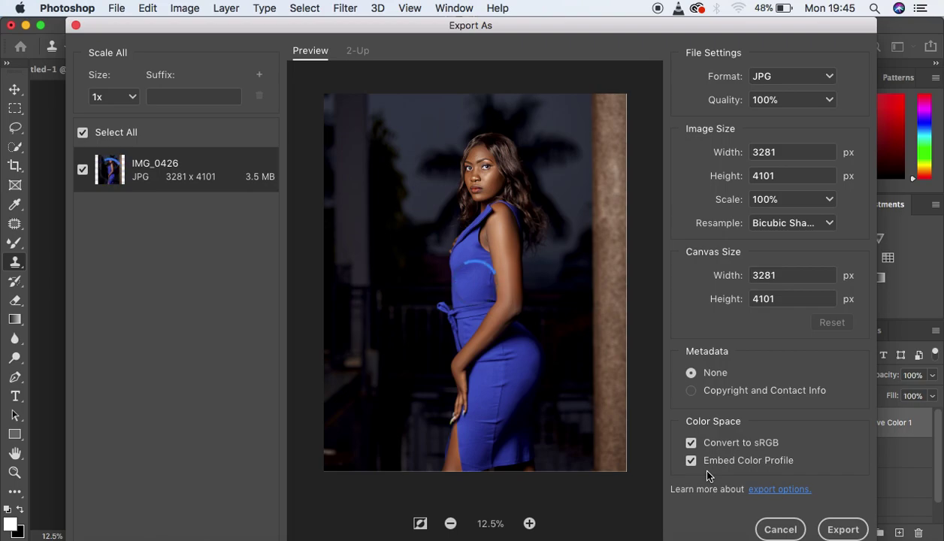
Export the image to the Desktop under the file name "full portrait"
click(841, 530)
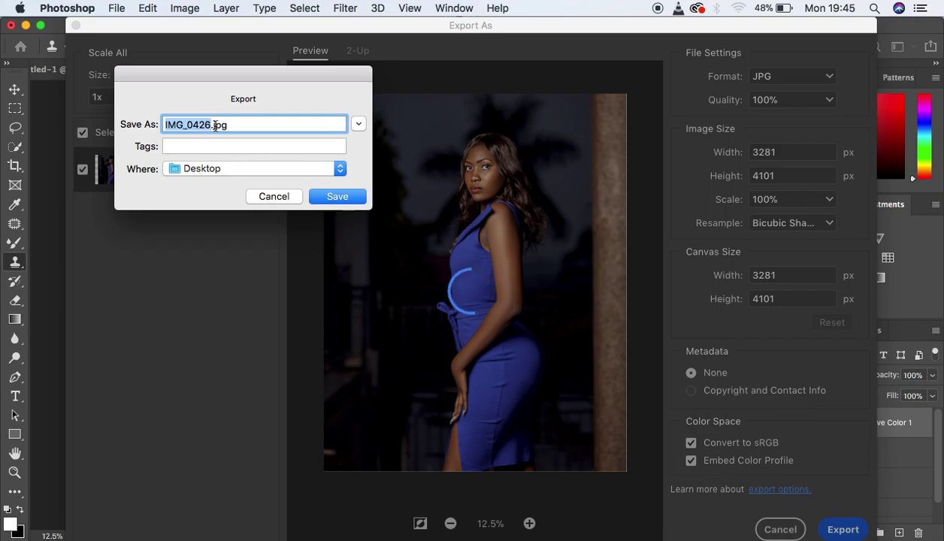
text(fu)
text(ll portra)
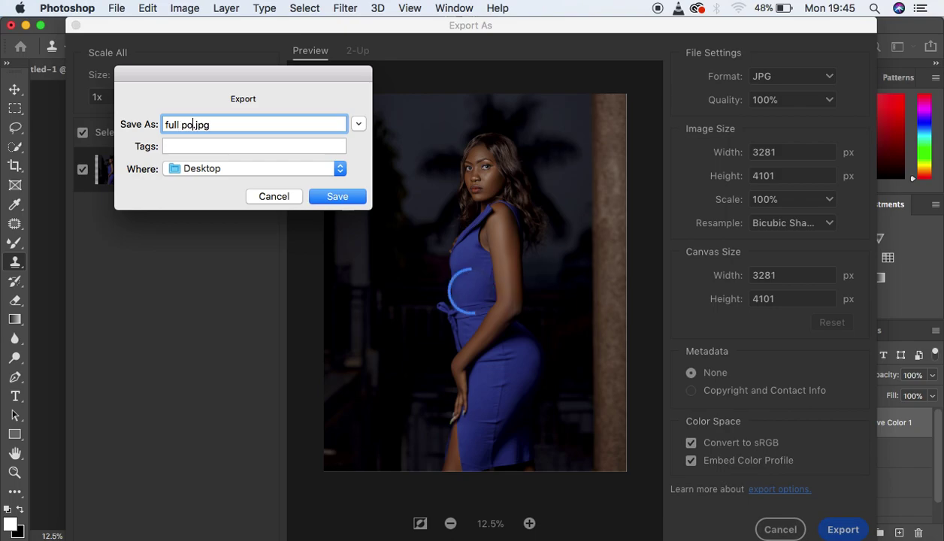
text(it)
click(339, 196)
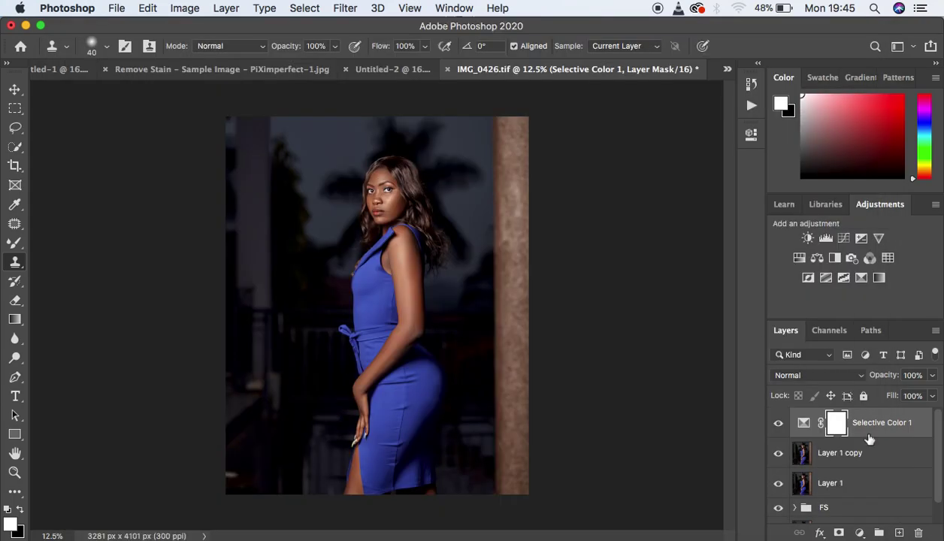
Show only the Background layer, and restore all layers to compare the original with the finished edit
scroll(891, 485, down, 1)
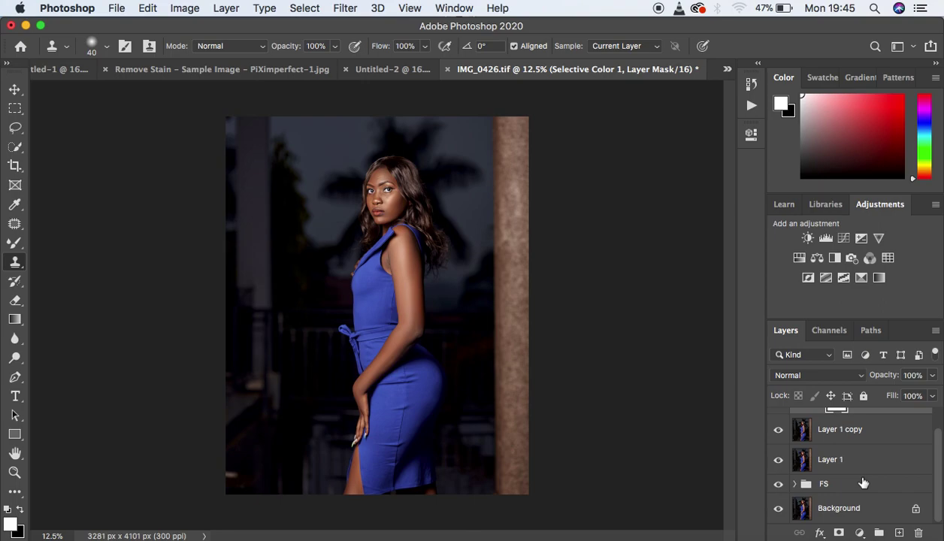
alt+click(778, 509)
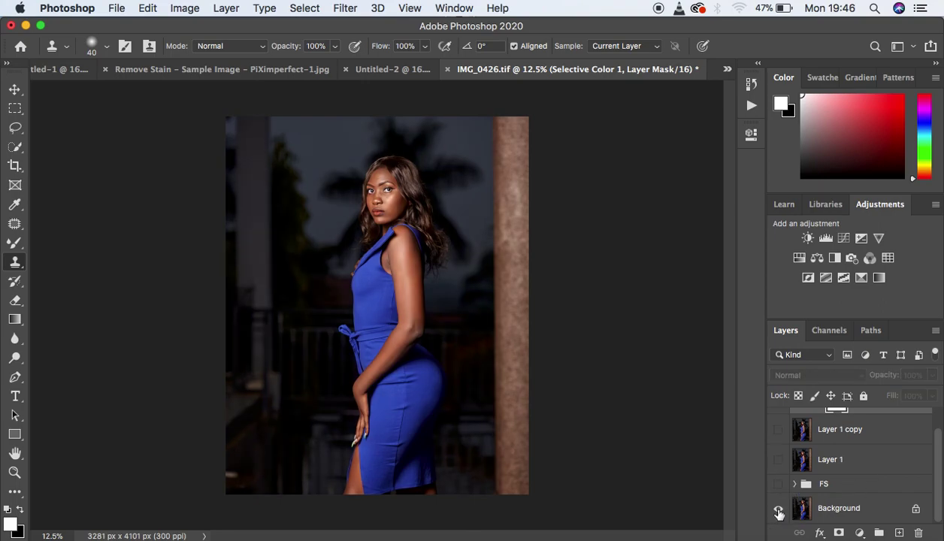
alt+click(779, 511)
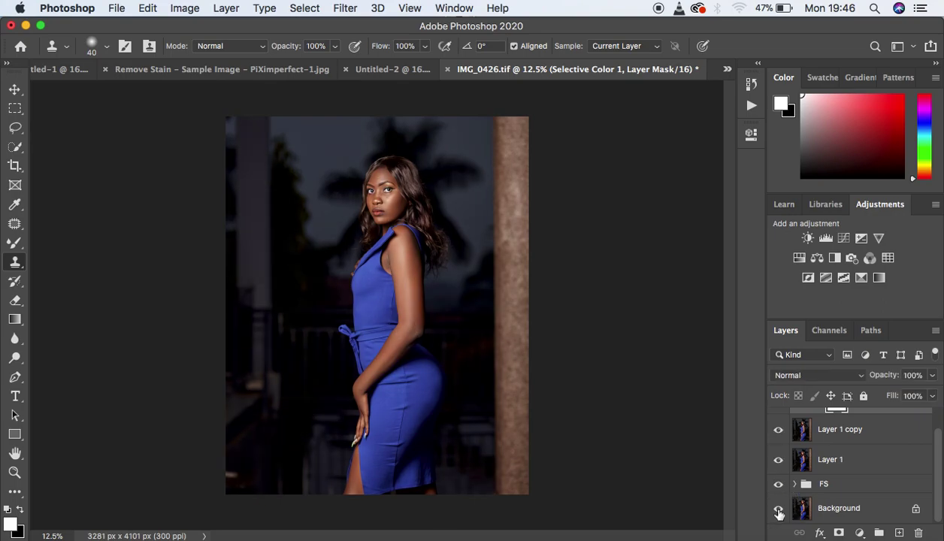